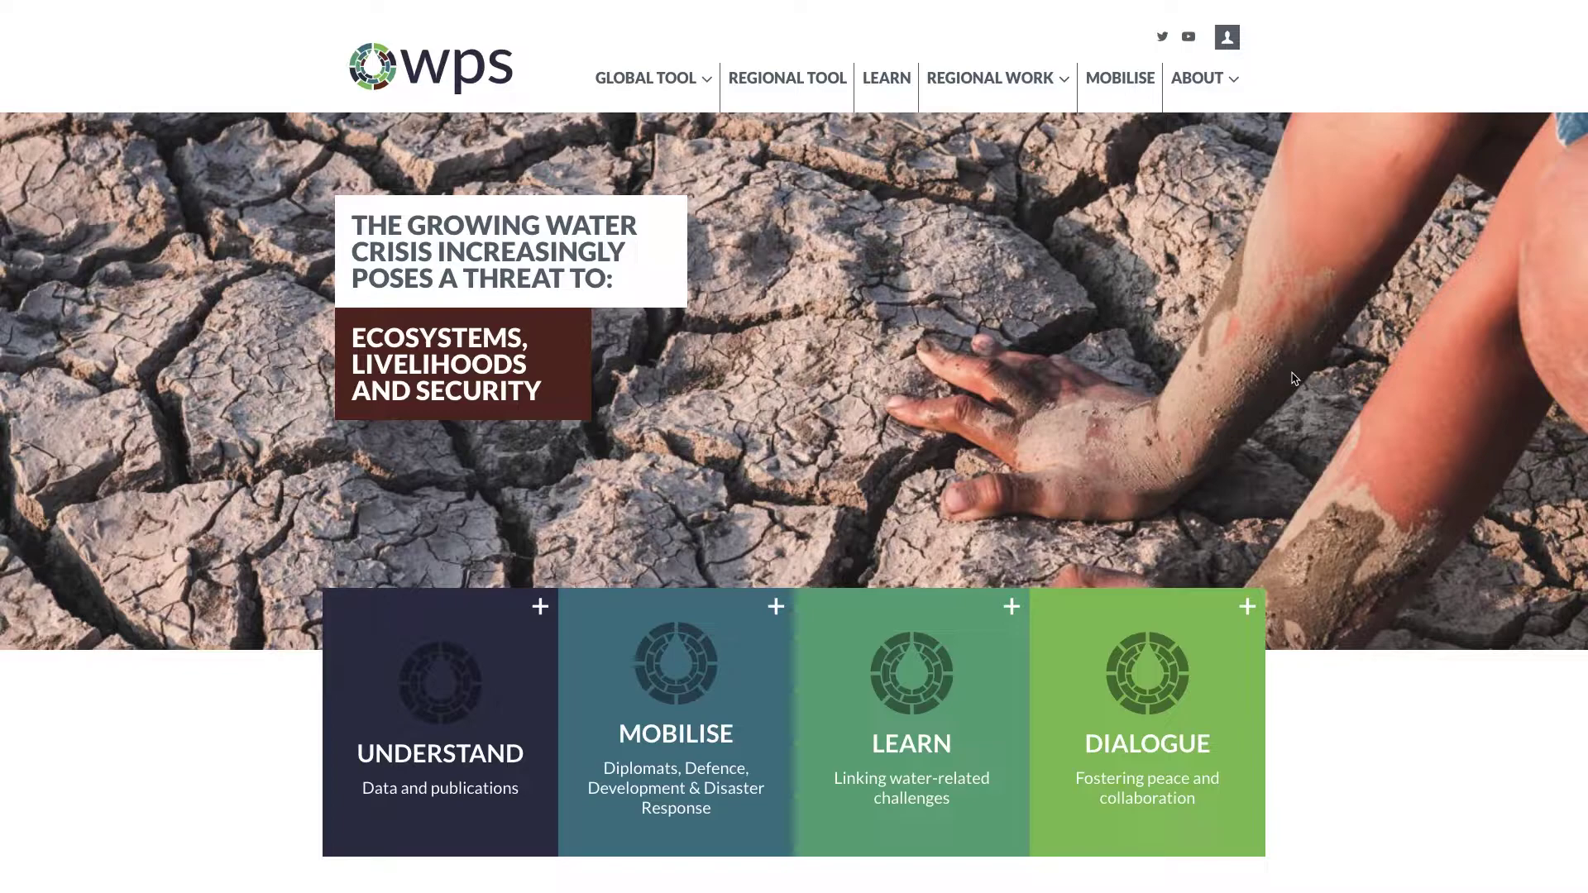
Open the global tool's map and preview the highlight of areas experiencing drought, switching it off again.
mouse_move(683, 87)
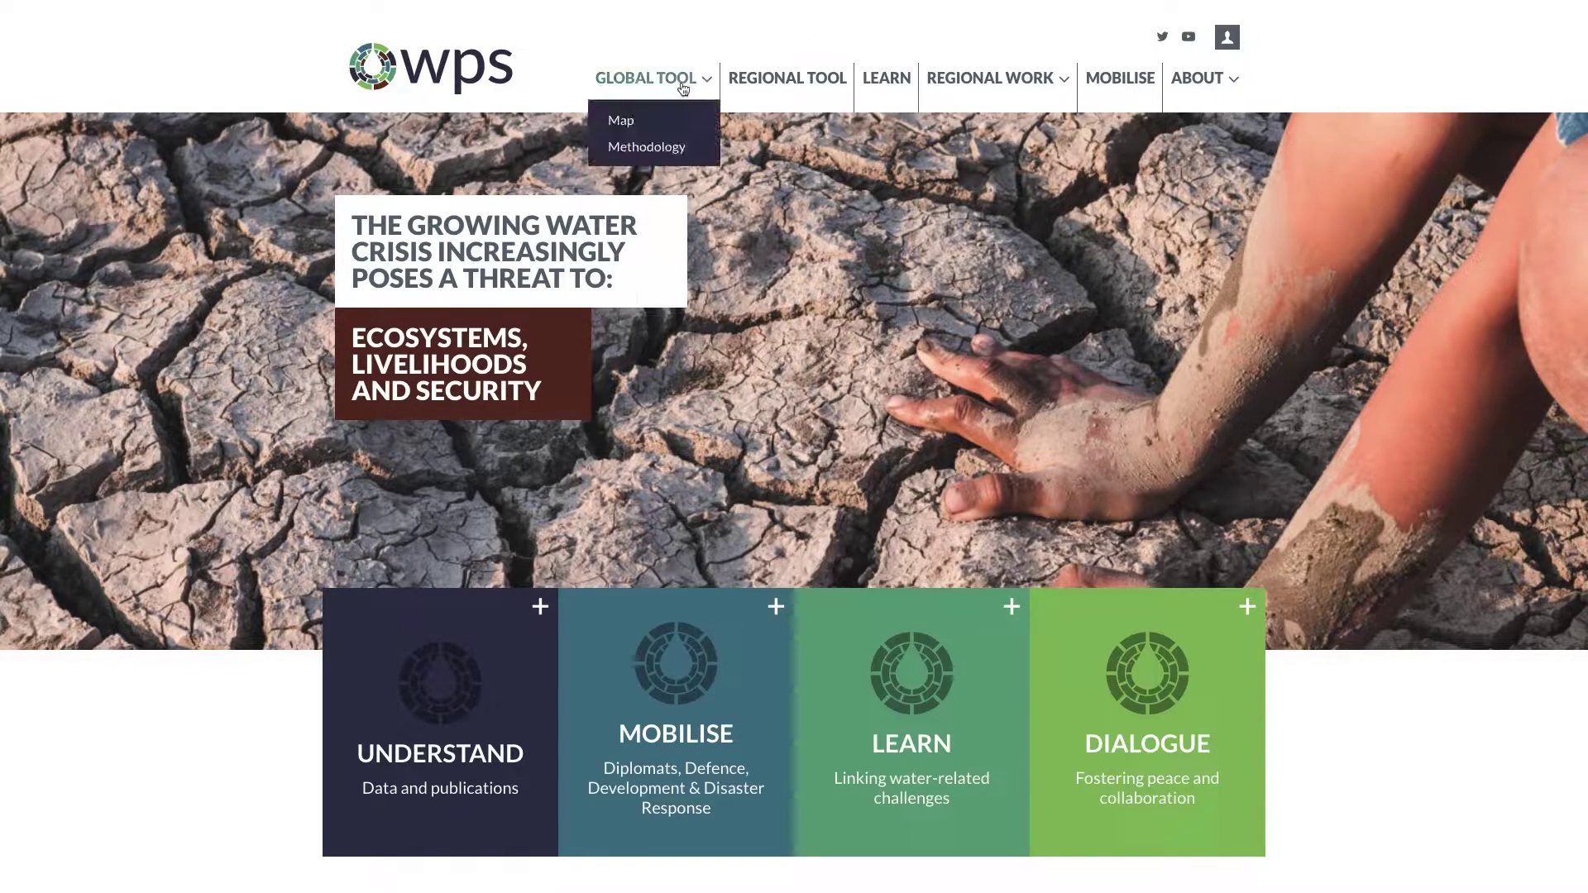
left_click(669, 122)
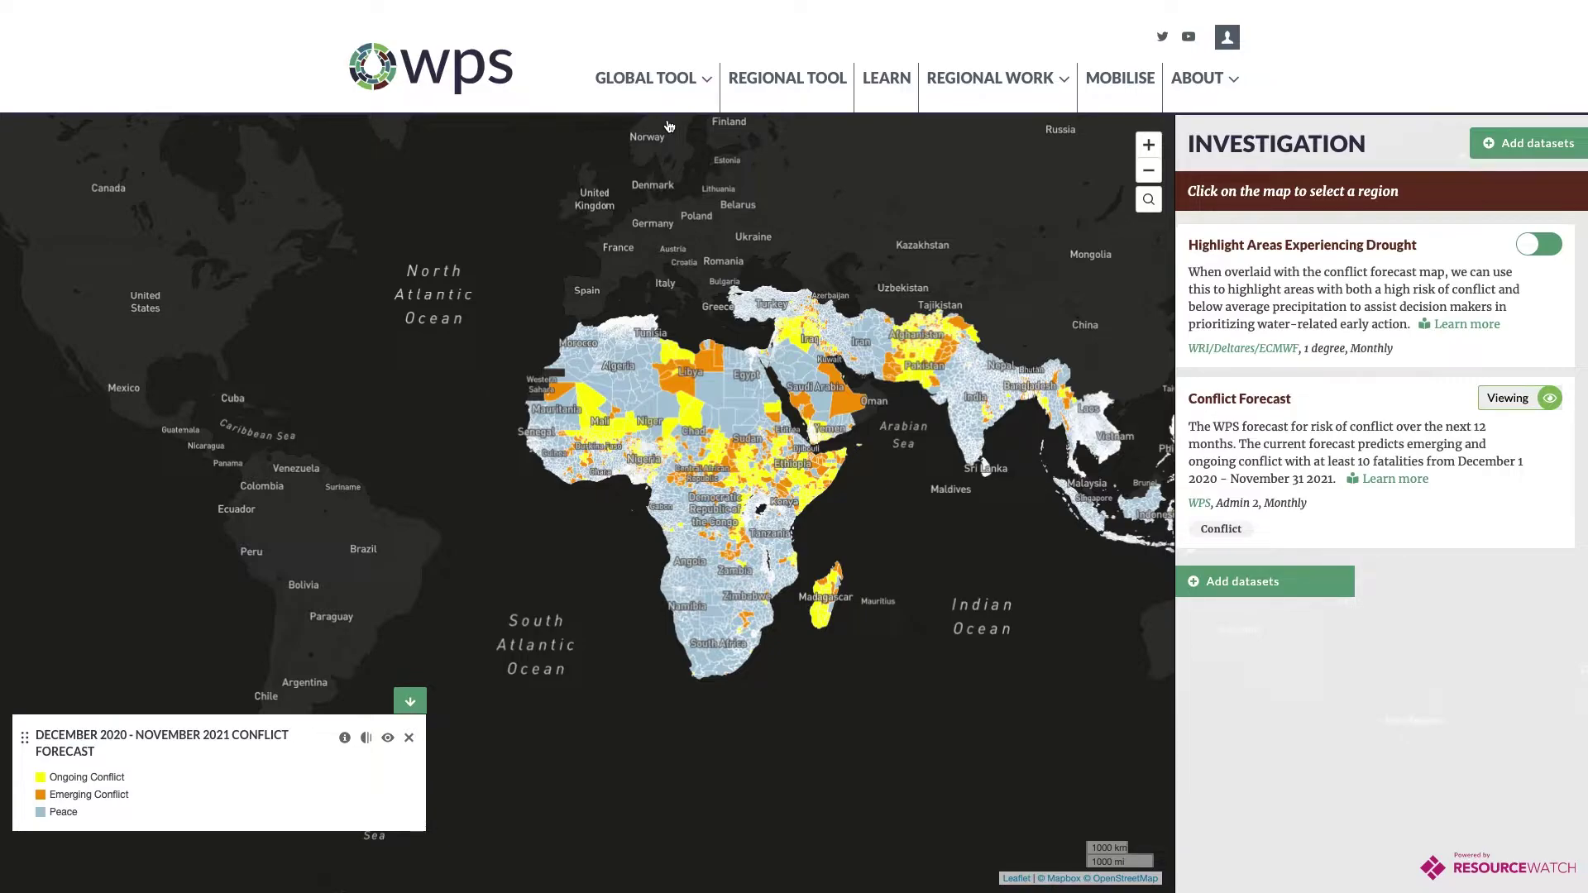
left_click(1541, 248)
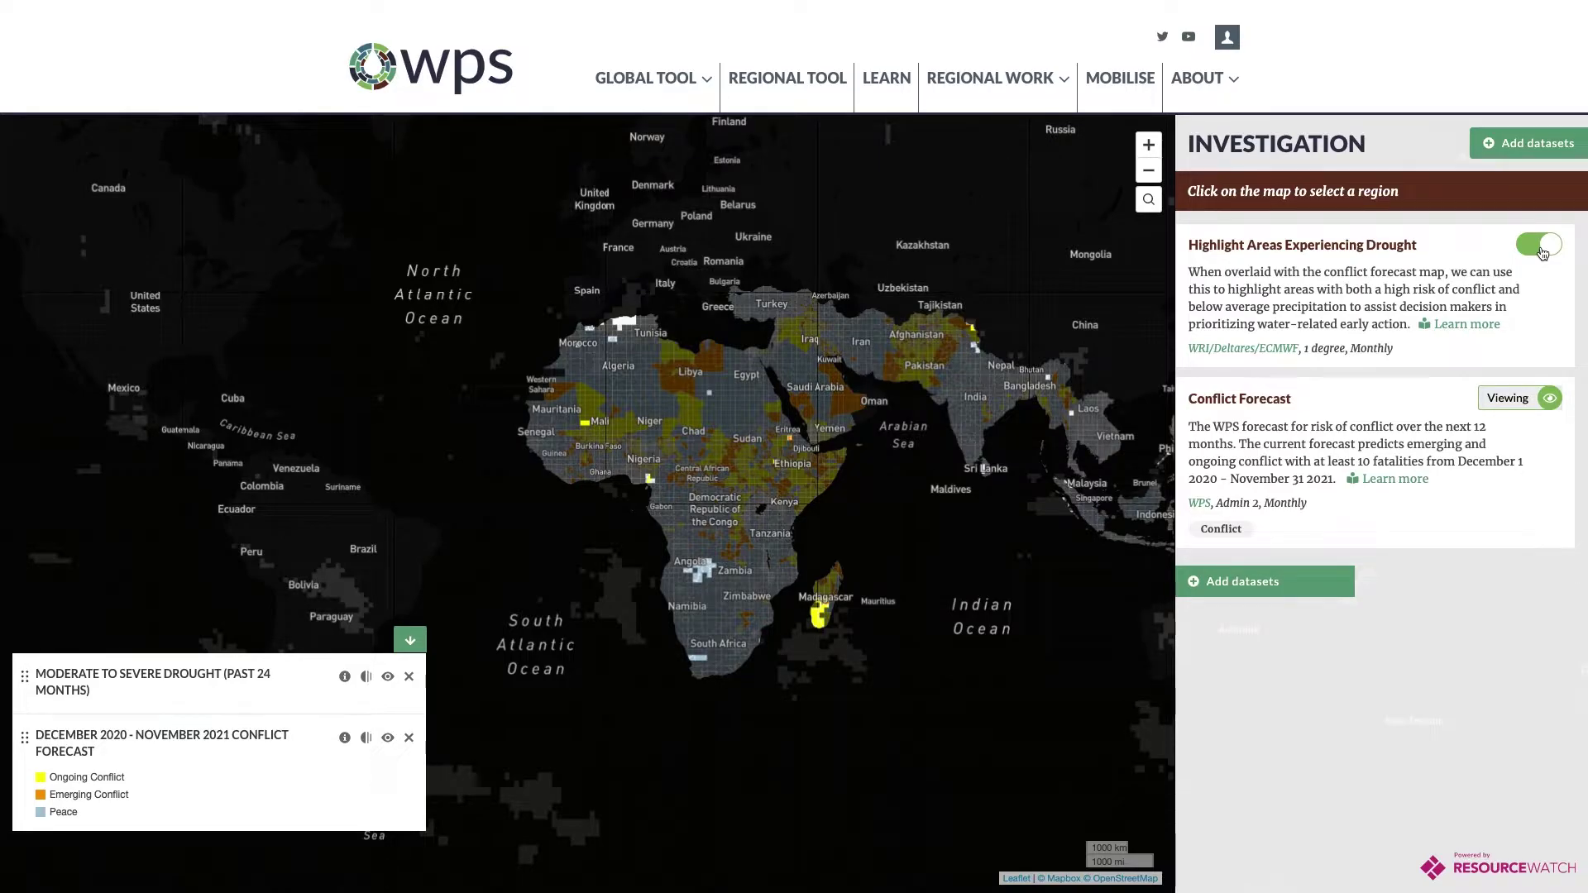
left_click(1543, 250)
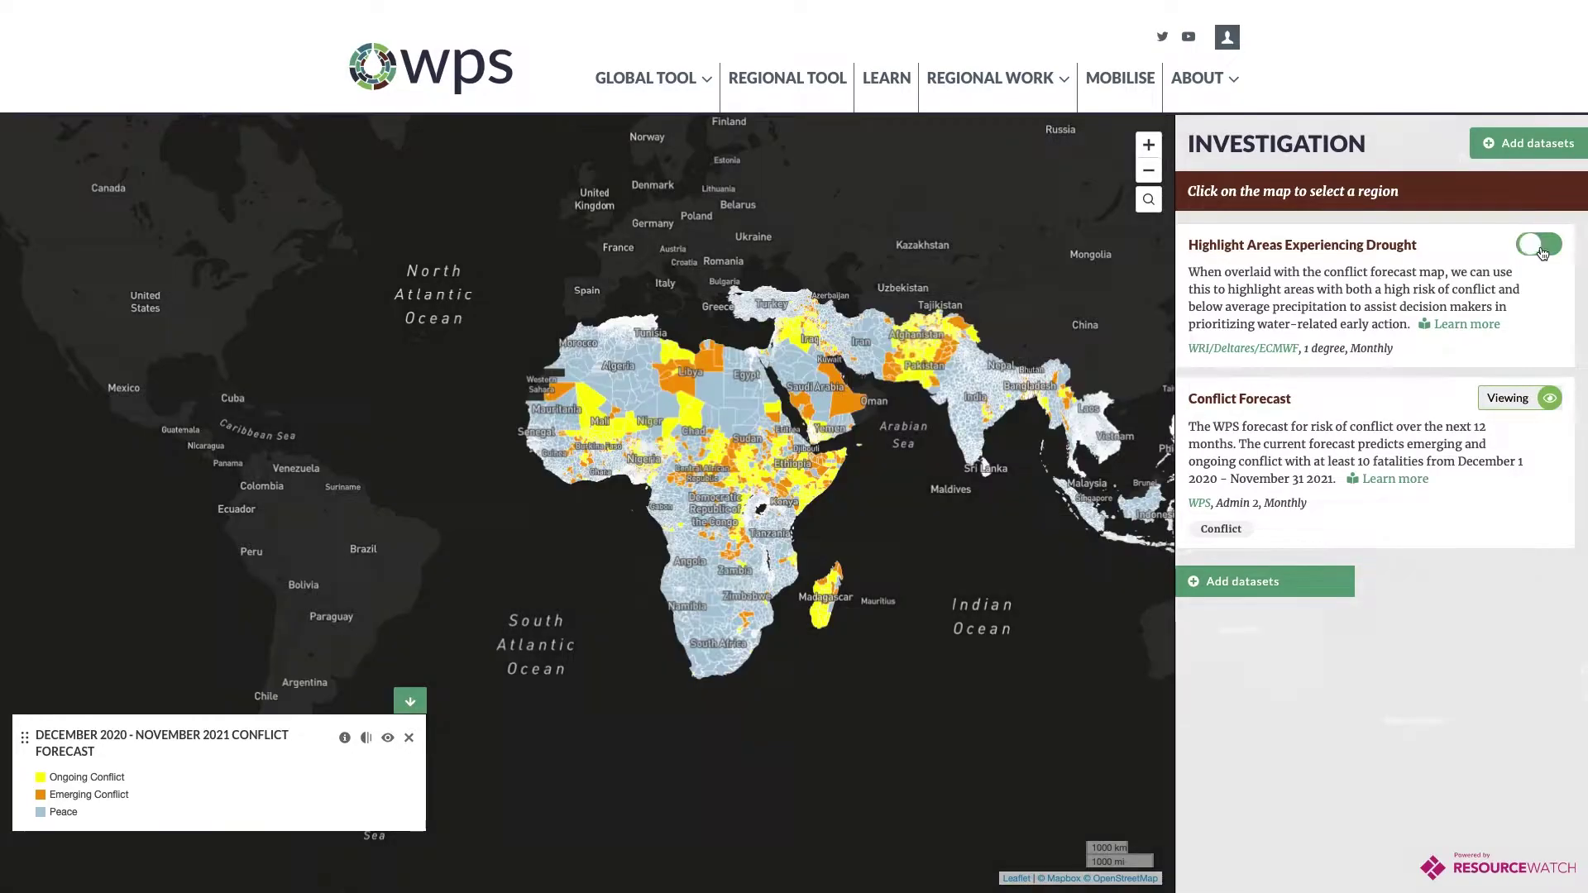
Preview the water datasets Institutional Vulnerability of Basin Country Units and Relative Risk Category for Hydropolitical Tension of Basins on the map, and remove both.
left_click(1521, 145)
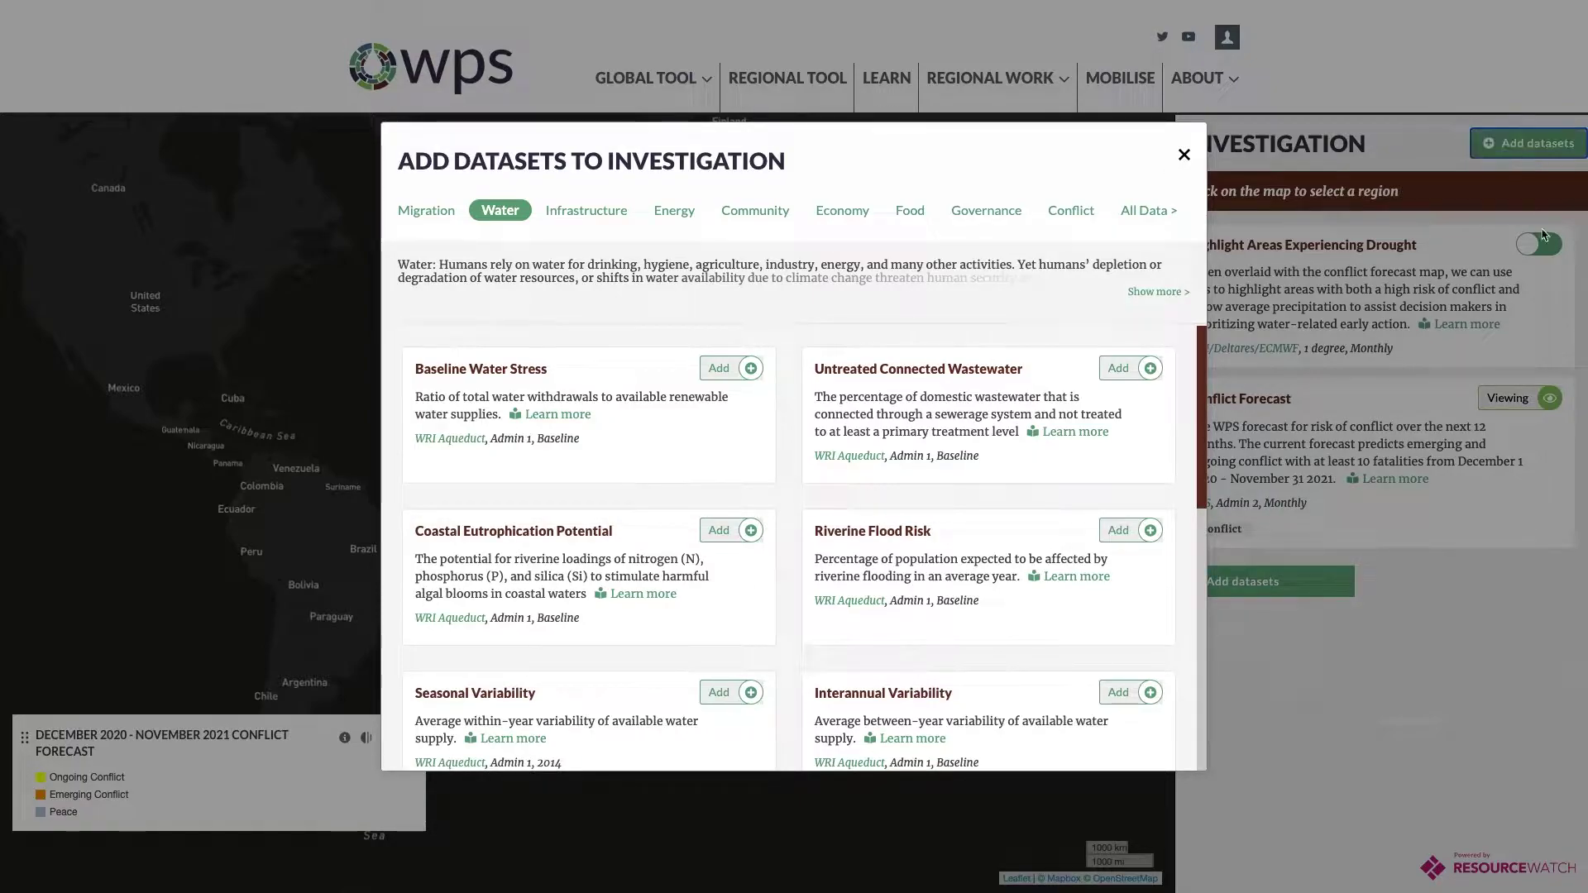
scroll(947, 504, "down", 7)
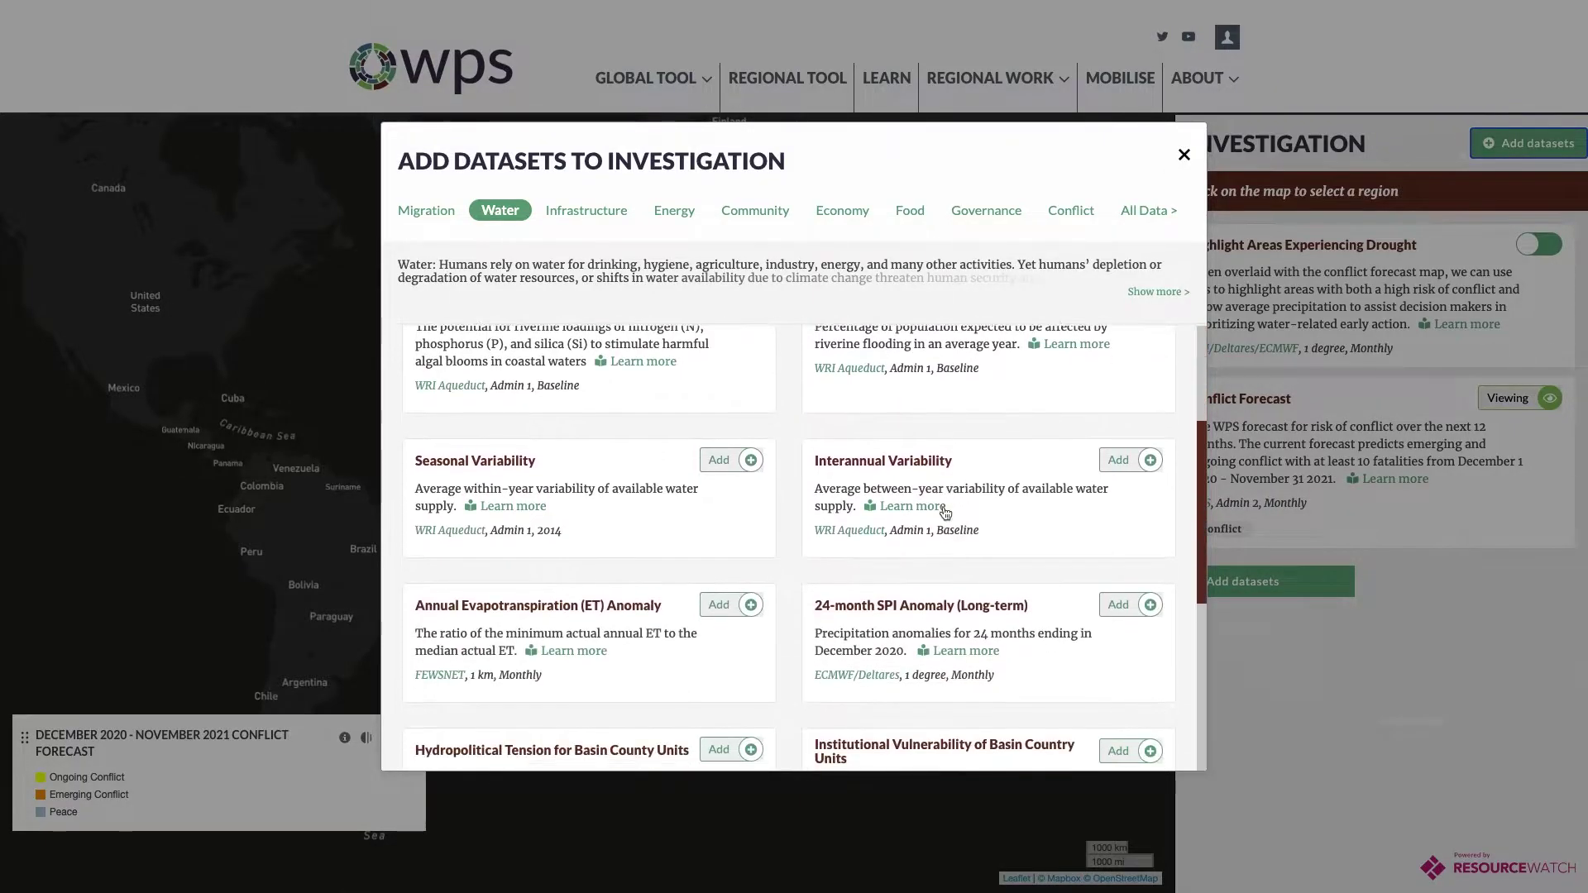
scroll(944, 507, "down", 3)
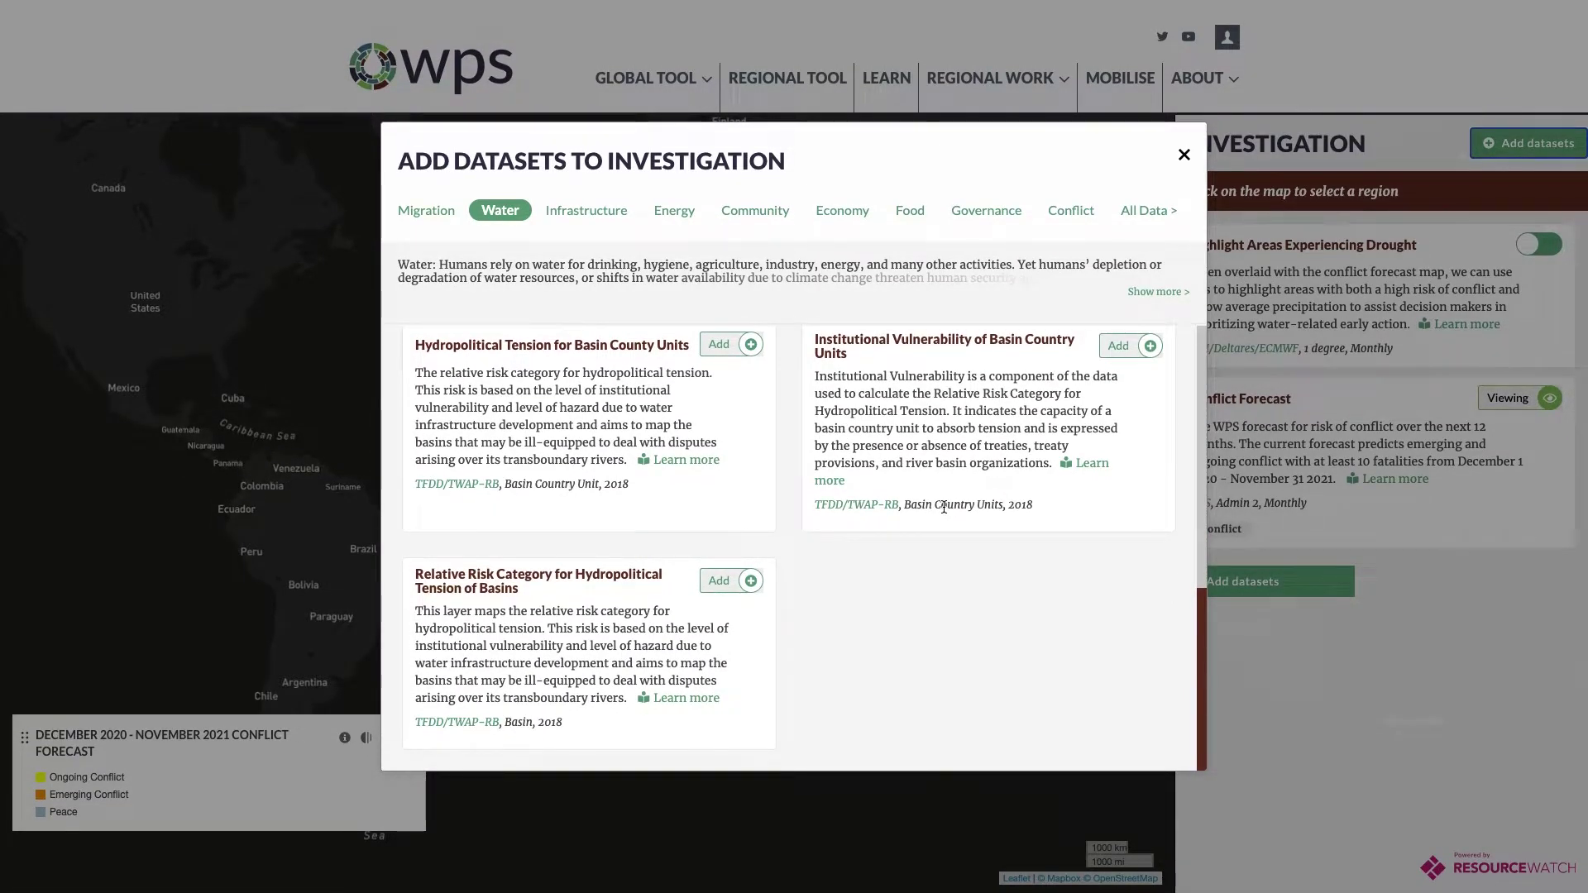
scroll(944, 507, "up", 1)
left_click(1122, 420)
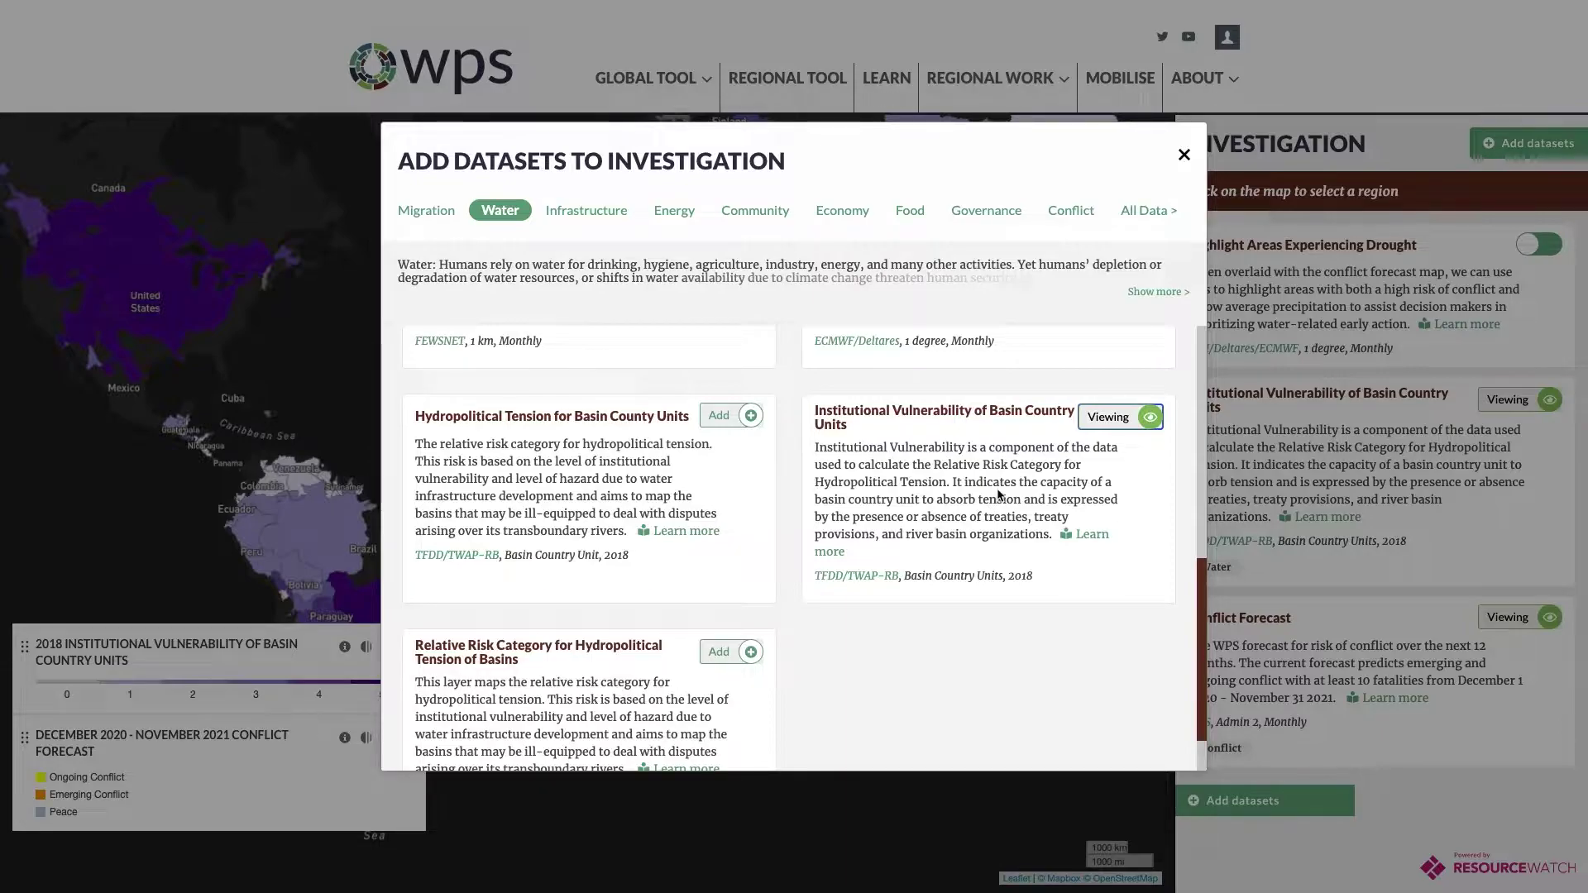
left_click(728, 652)
left_click(1184, 156)
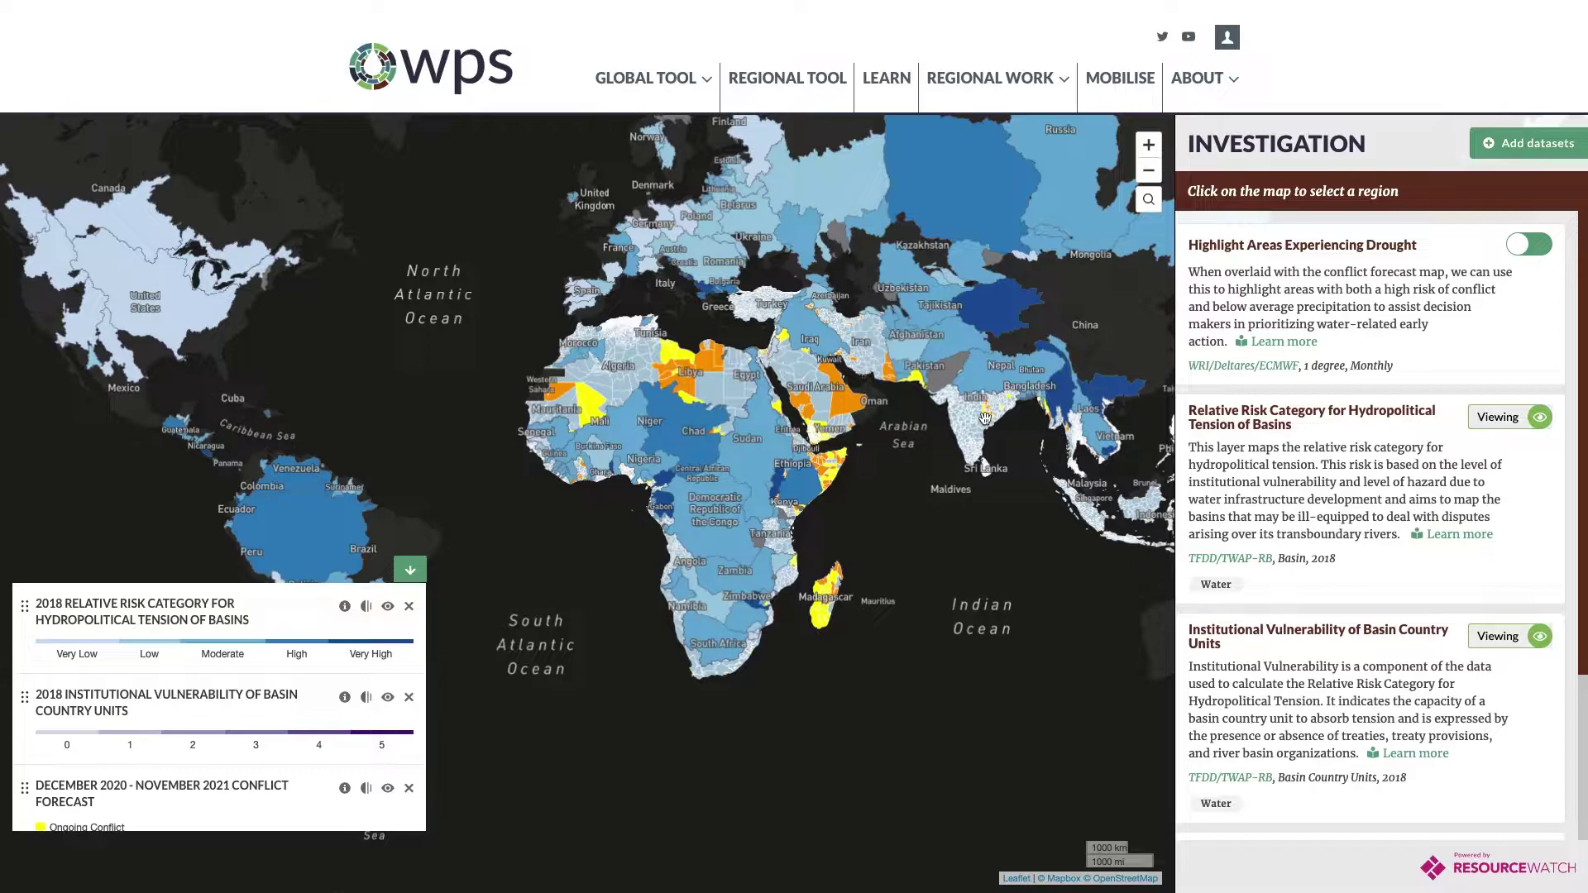
left_click(1498, 418)
left_click(1509, 622)
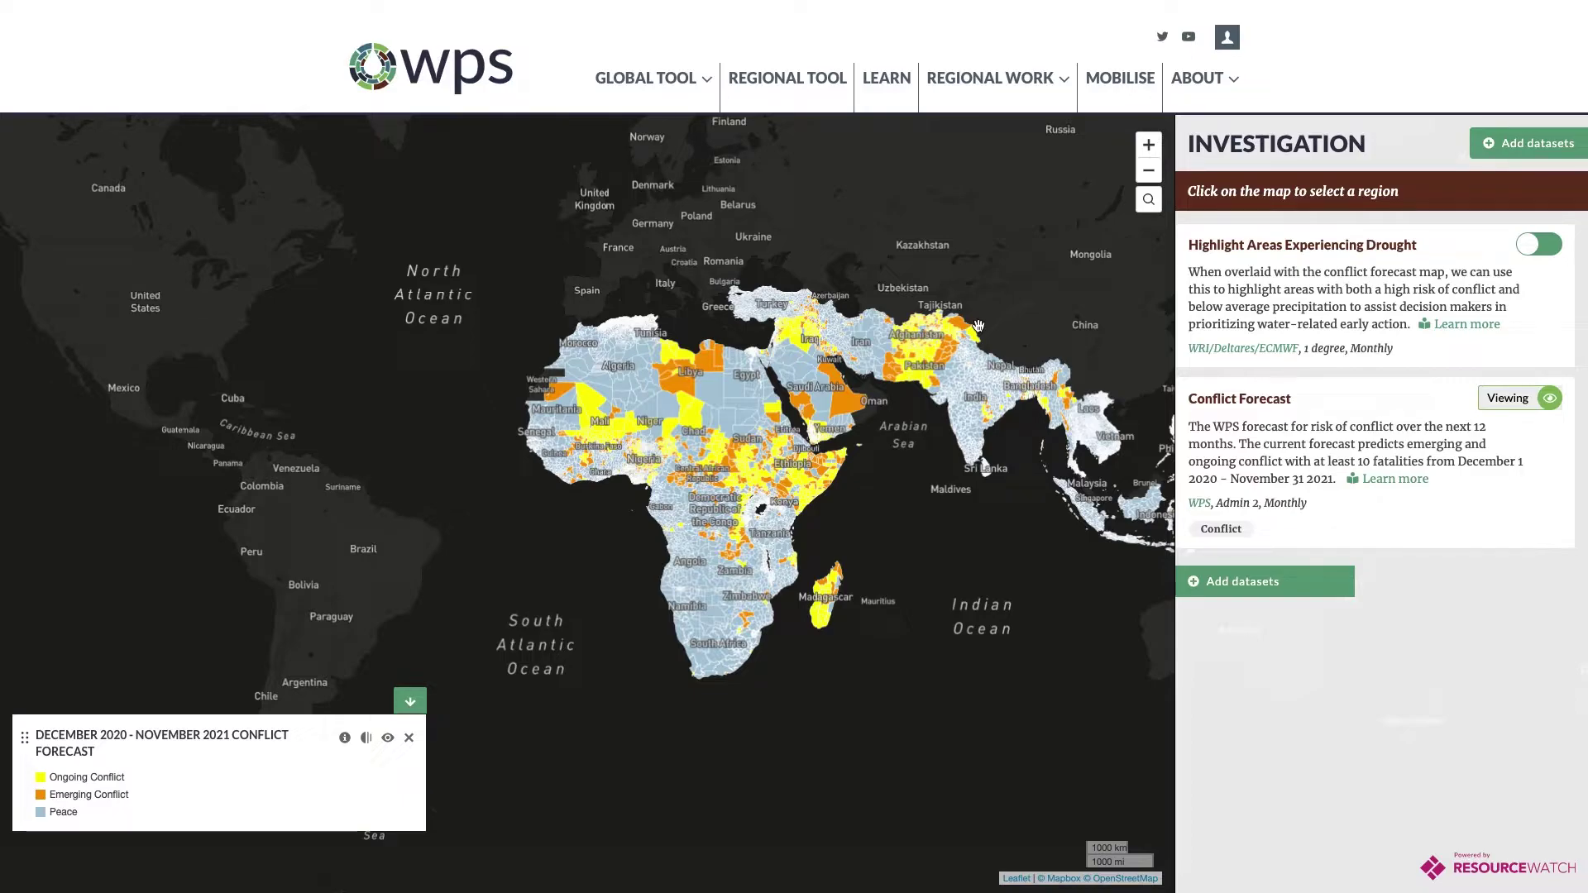
Search the map for Segou, Mali, and show the whole selected region together with its neighbouring areas.
left_click(1148, 212)
type("segou")
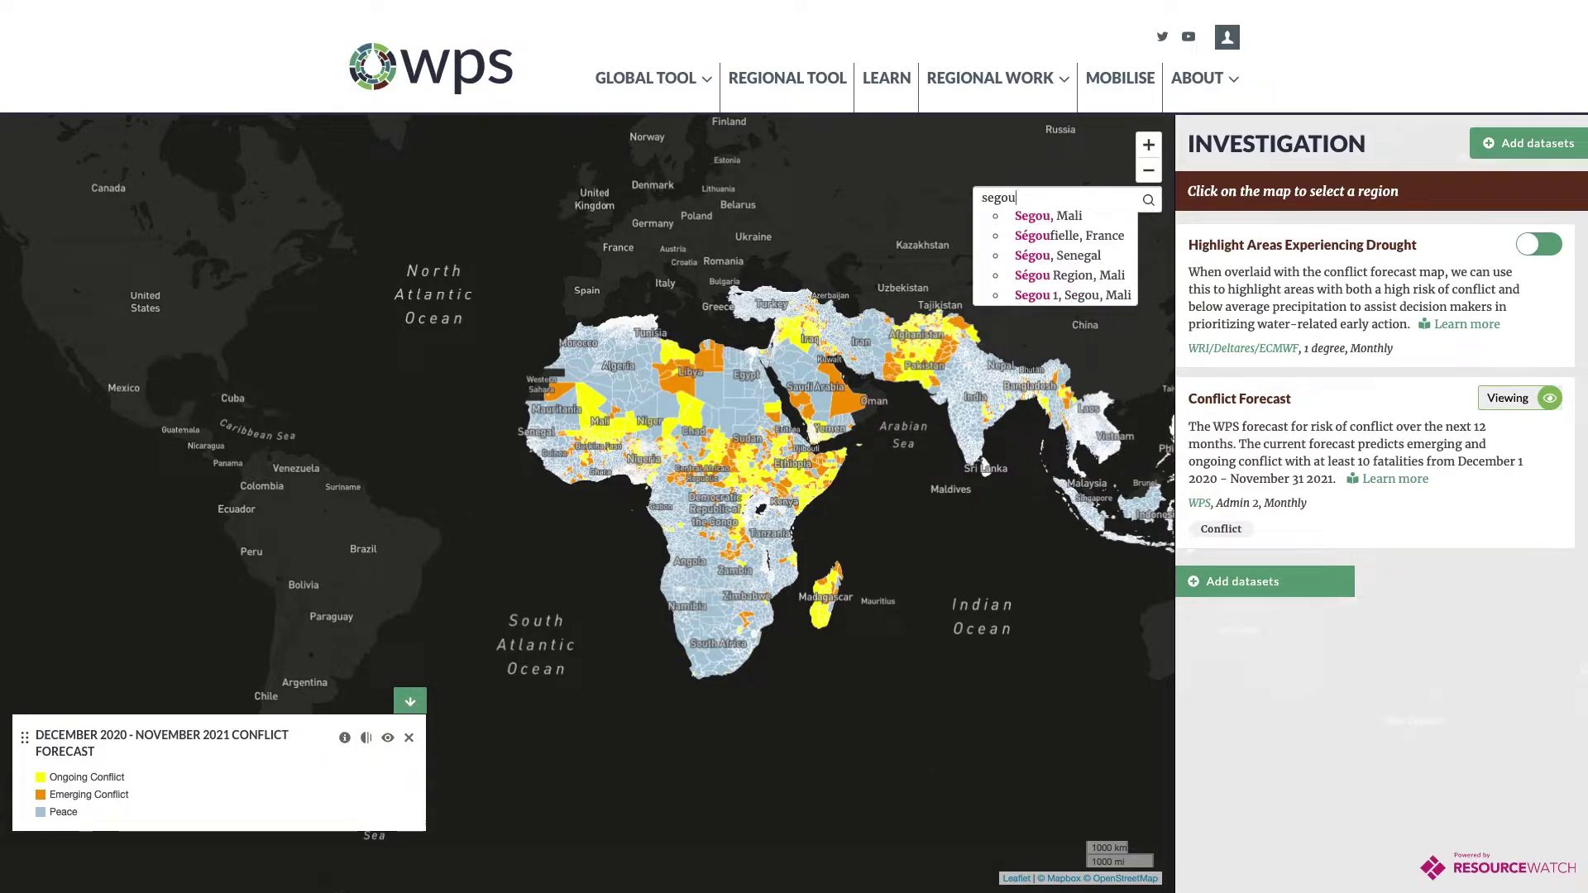
key("Down")
key("Return")
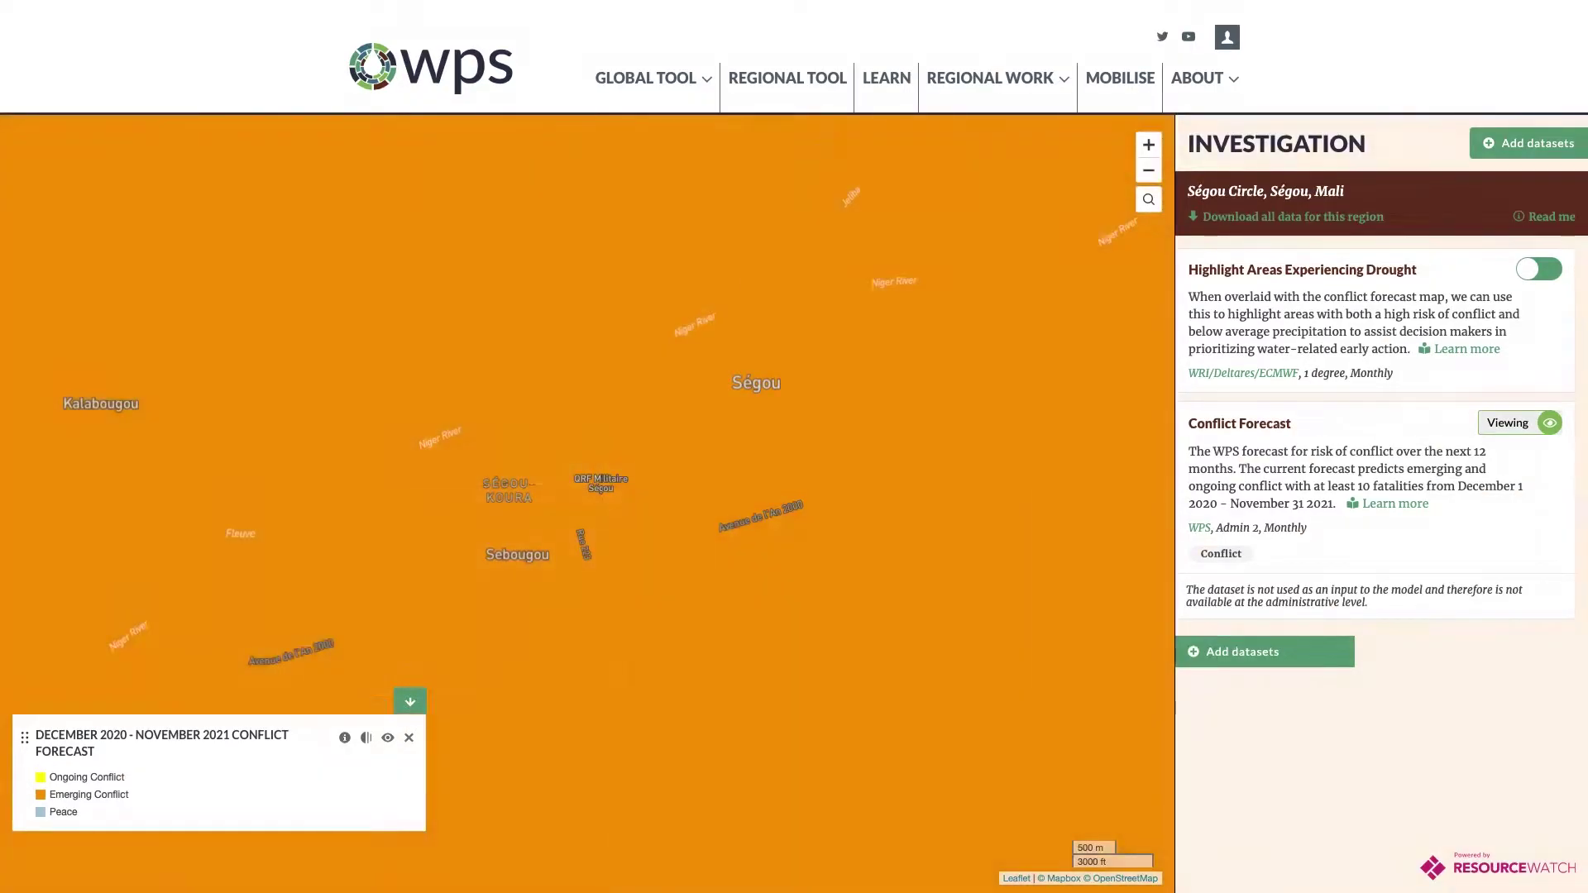
left_click(1149, 174)
left_click(1149, 174)
left_click(1149, 173)
left_click(1149, 173)
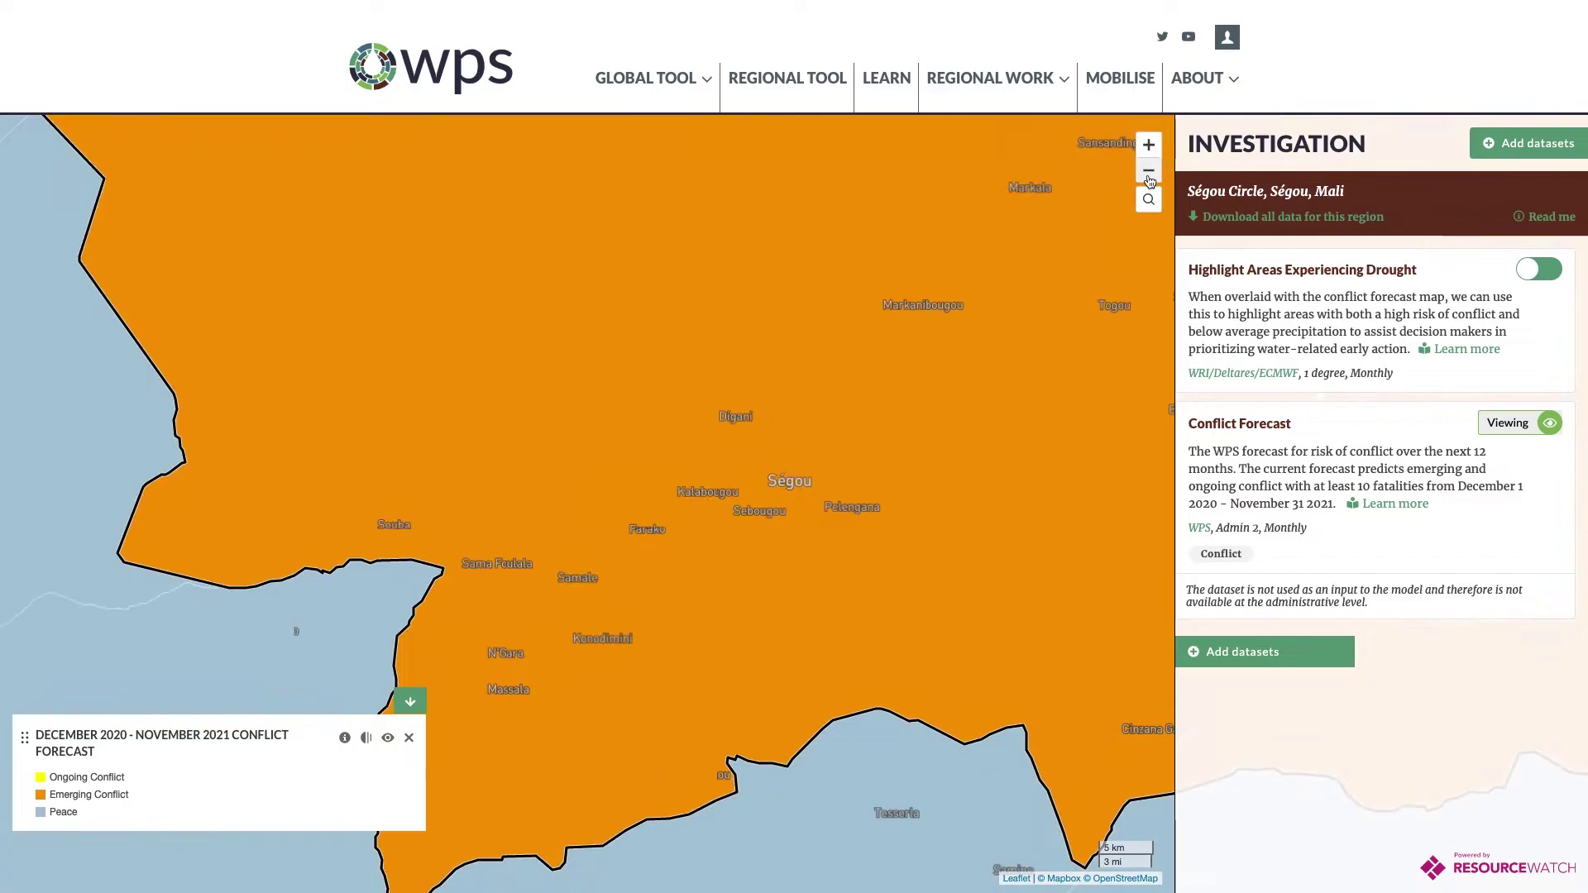
left_click(1149, 174)
left_click(1149, 174)
left_click(1149, 172)
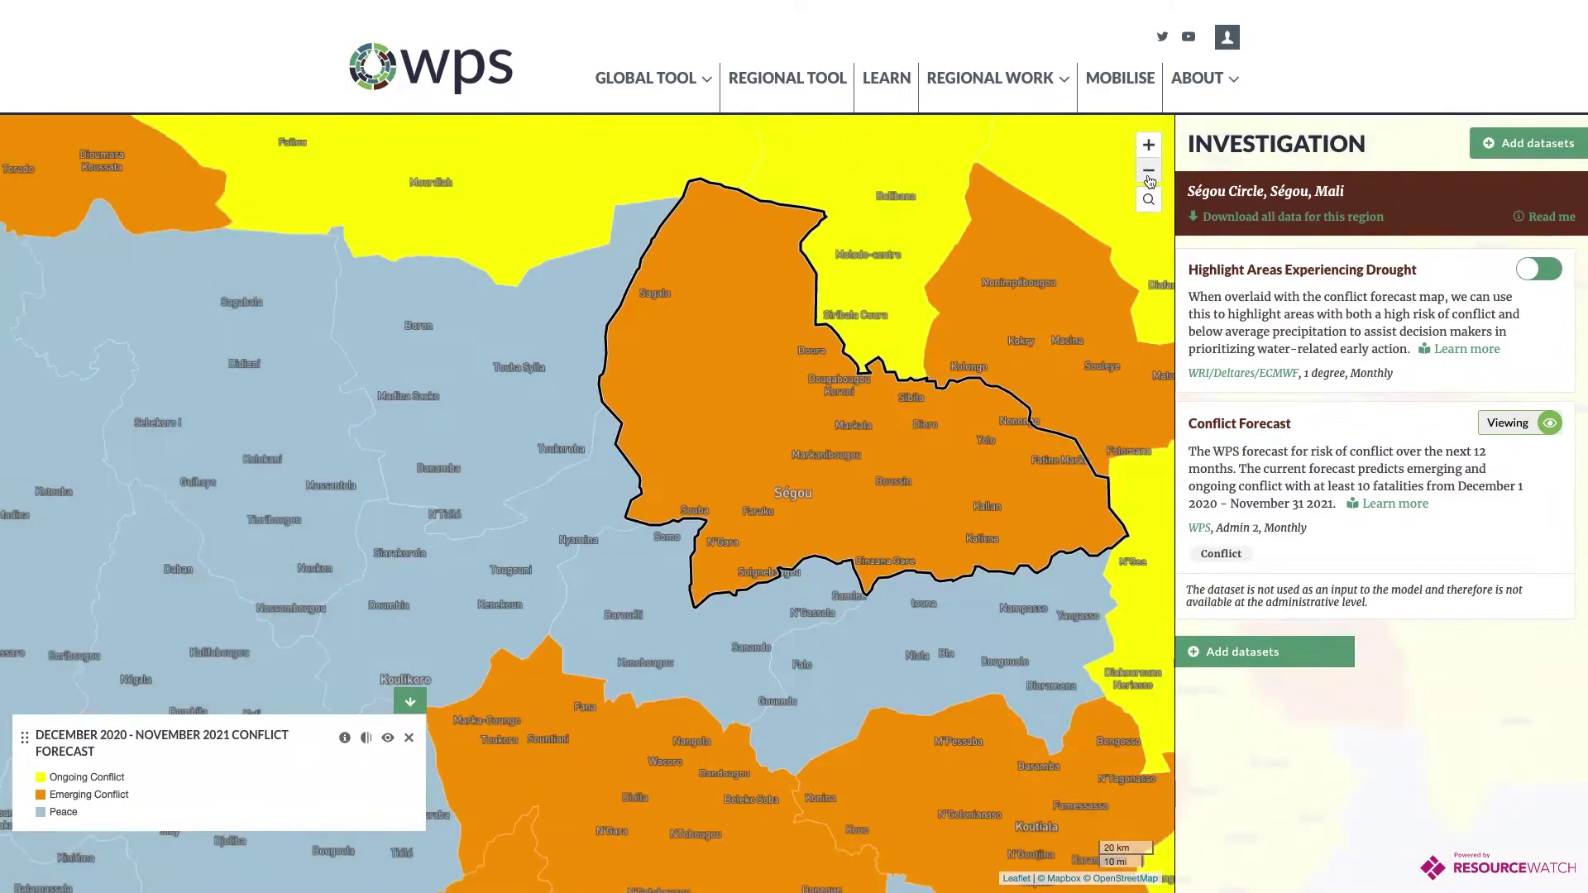
left_click_drag(1003, 225, 1106, 225)
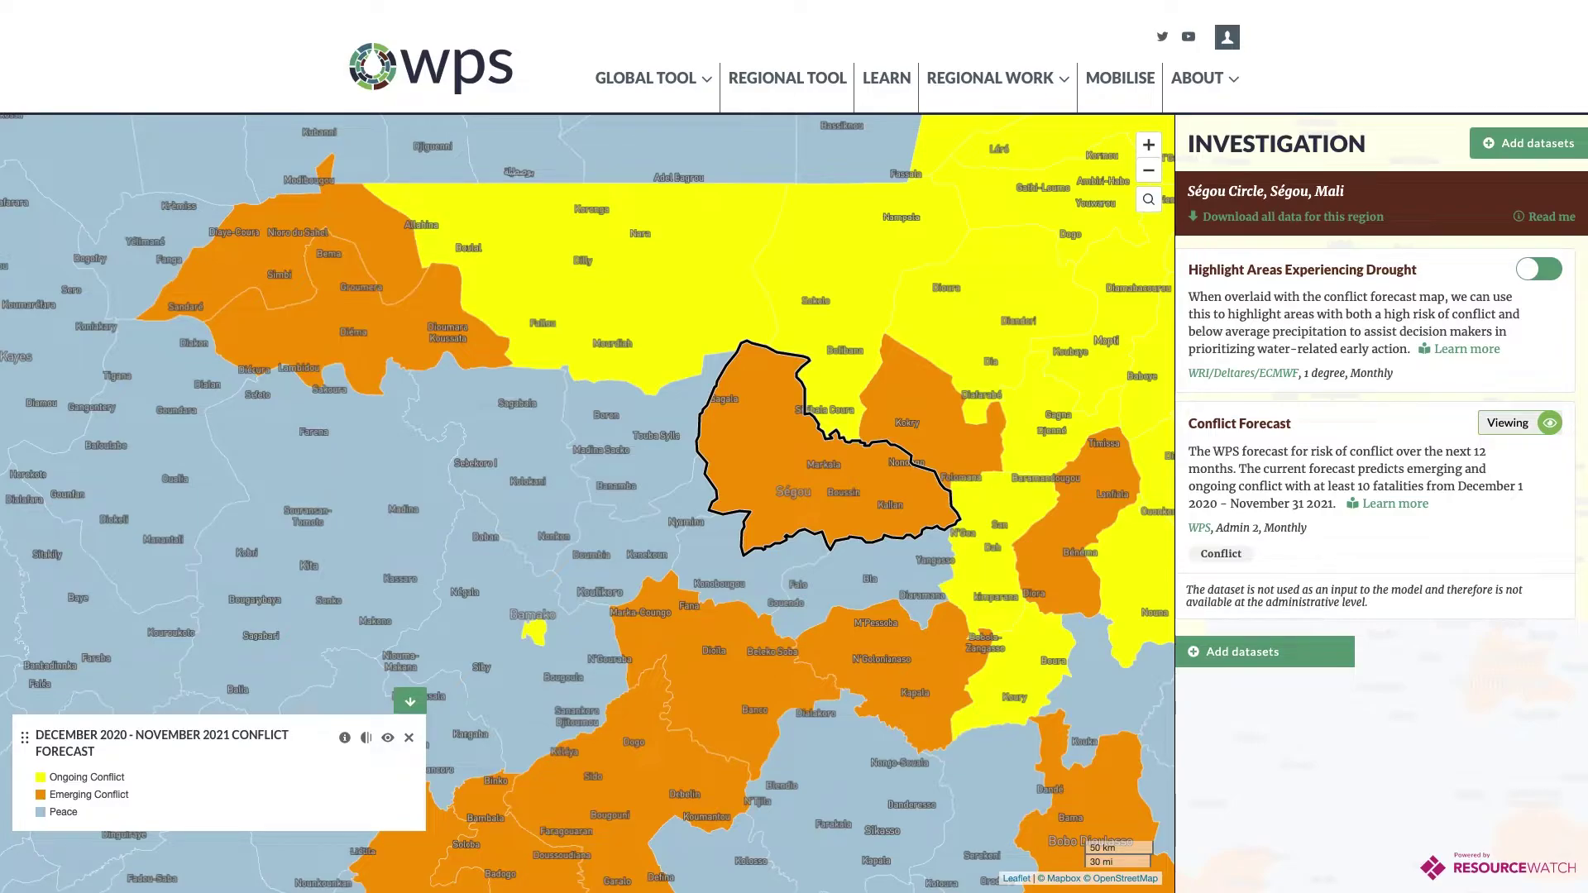
Add the ACLED Conflict Events (Model Input) dataset from the Conflict category to the investigation.
left_click(1529, 143)
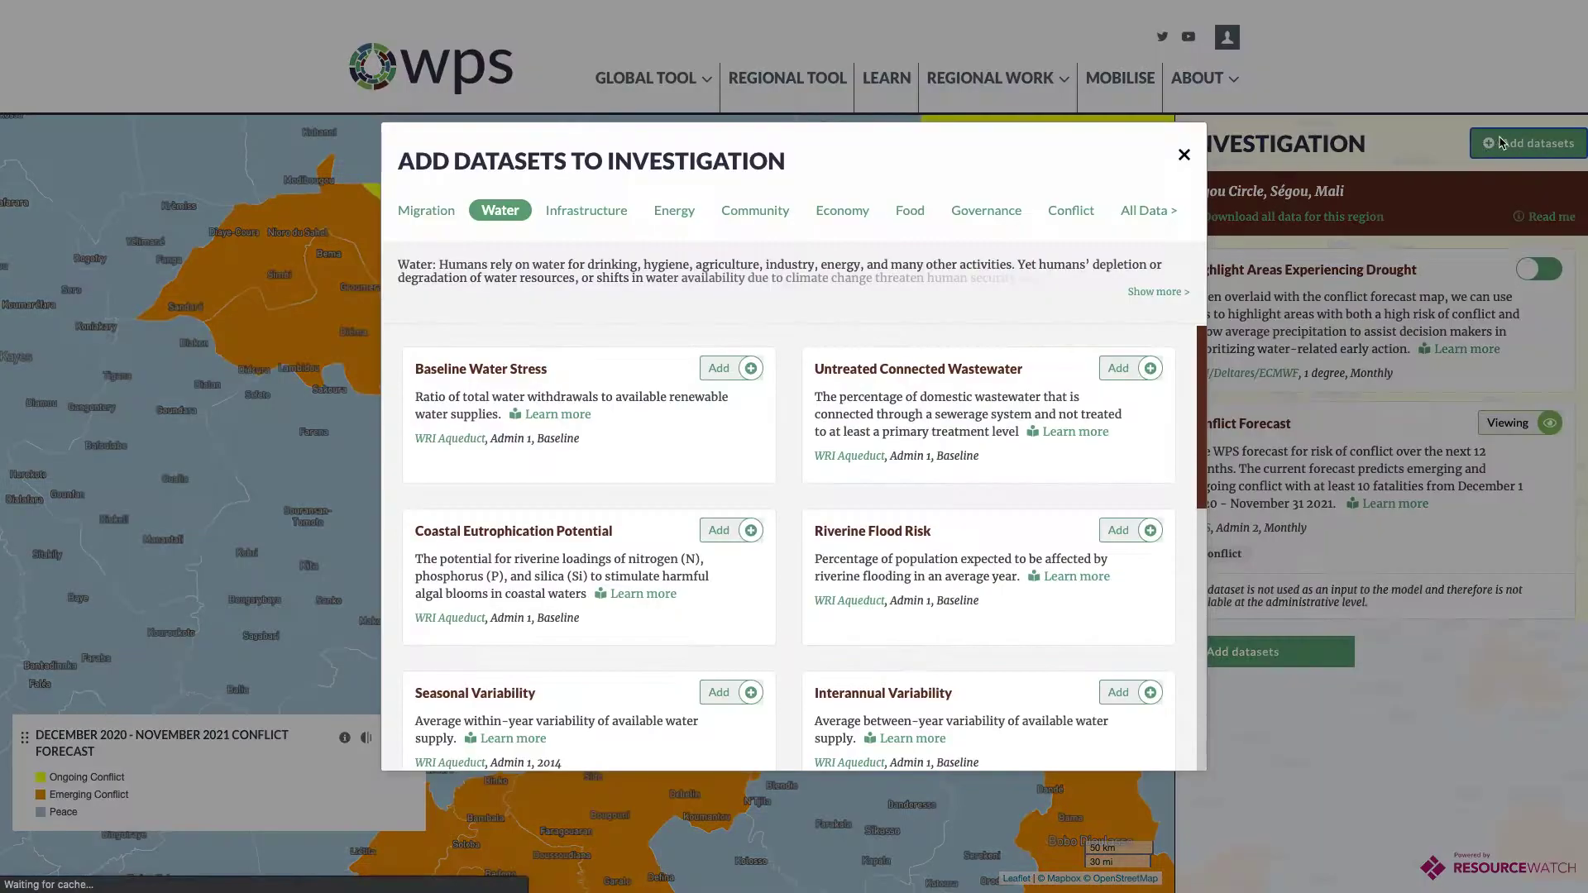
left_click(1073, 210)
left_click(1138, 591)
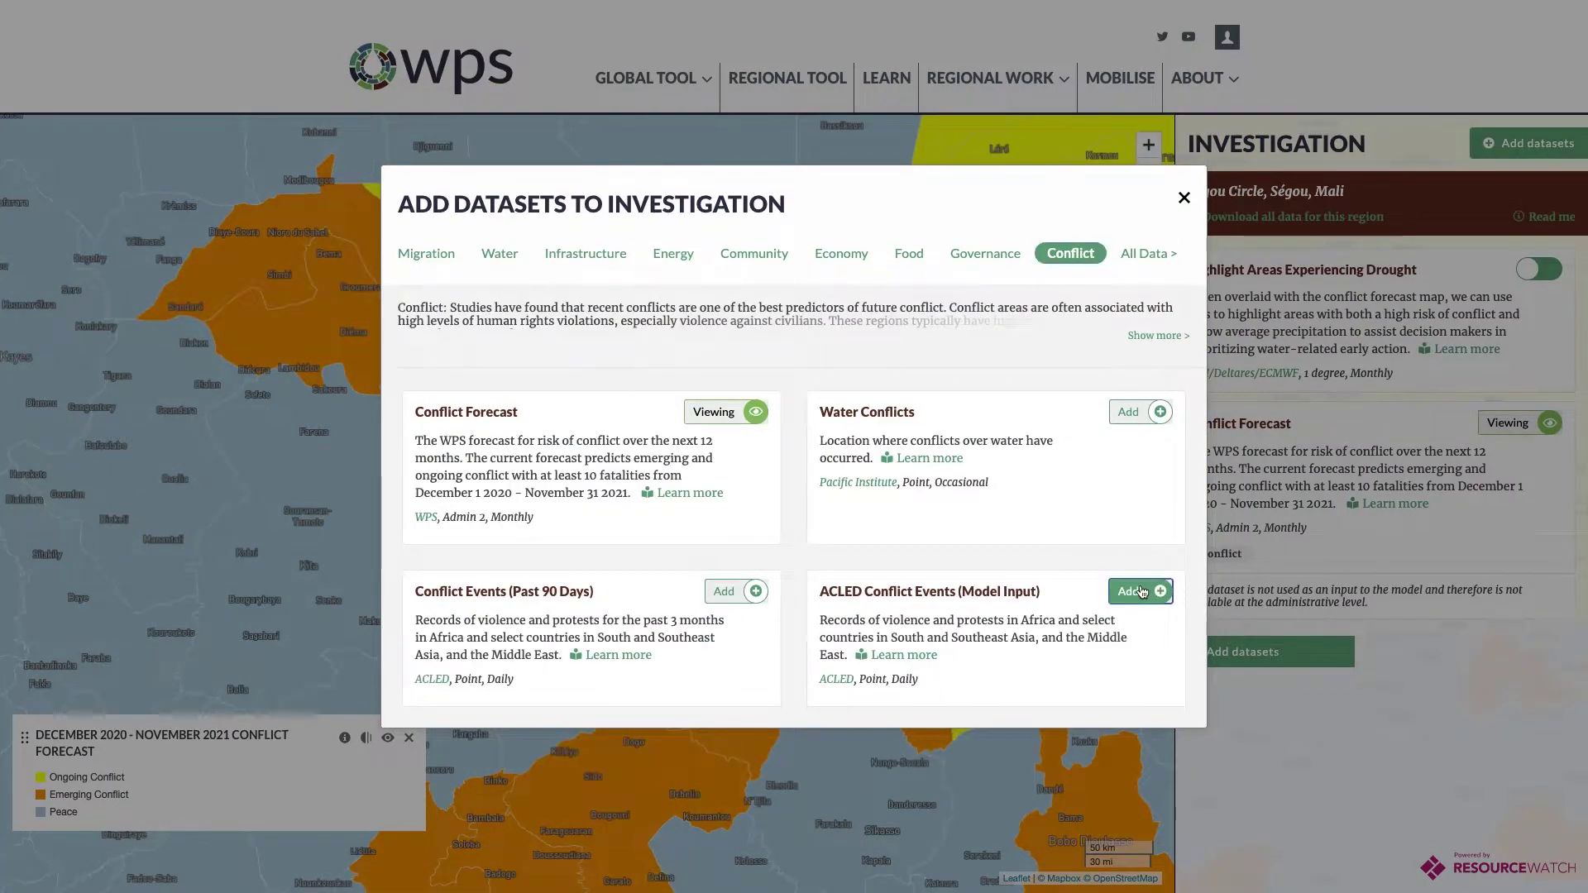
left_click(1184, 198)
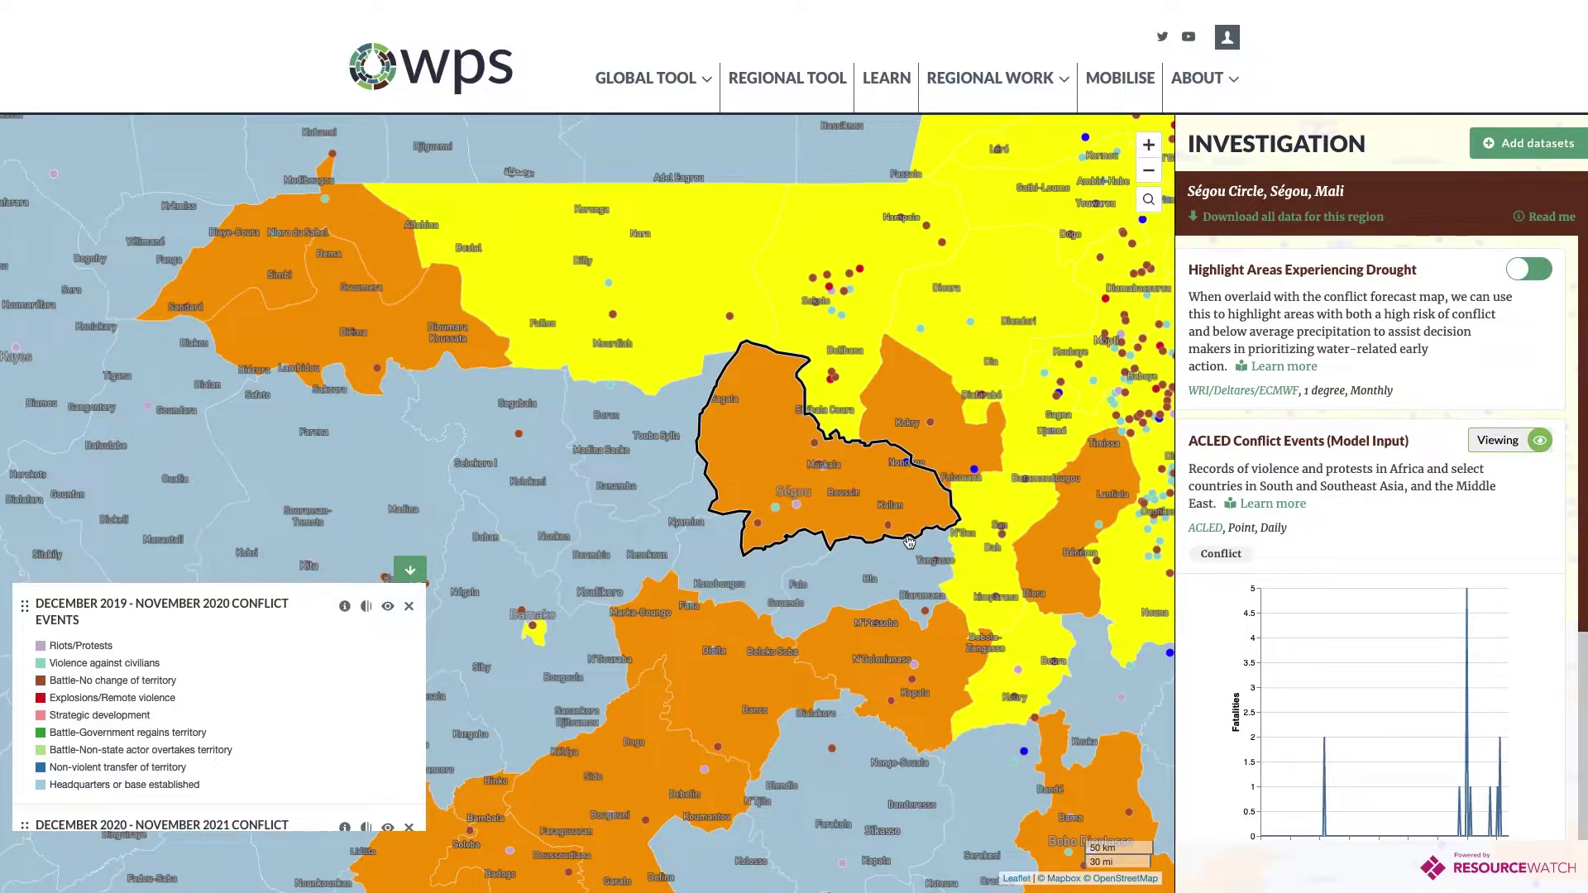
Inspect a battle event inside Ségou Circle and the region's fatalities chart, and remove the ACLED Conflict Events dataset.
left_click(815, 444)
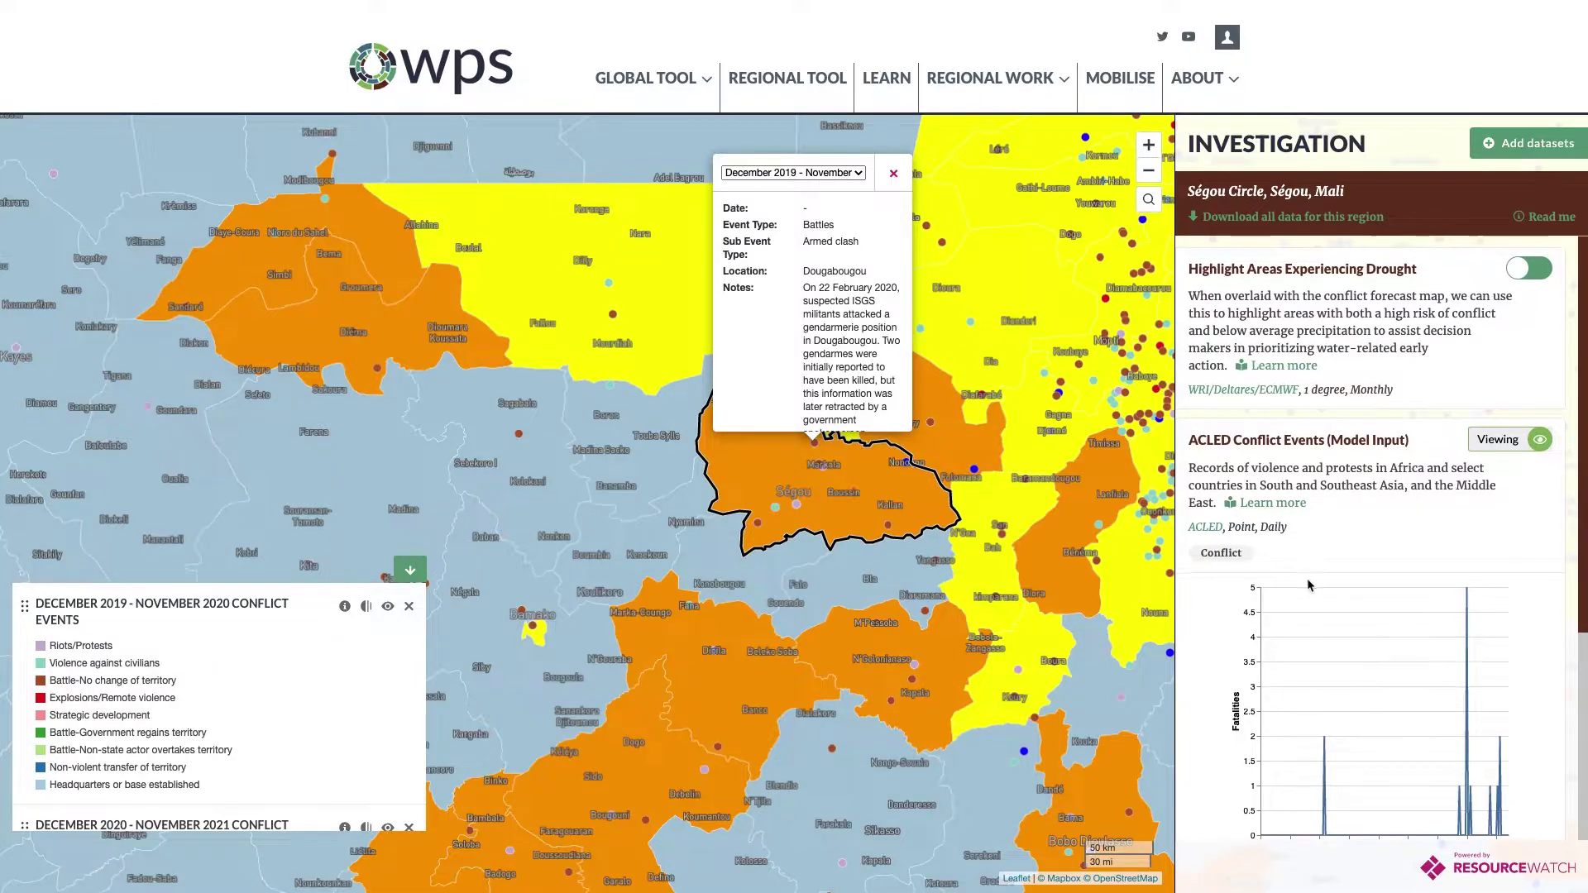
scroll(1308, 584, "down", 3)
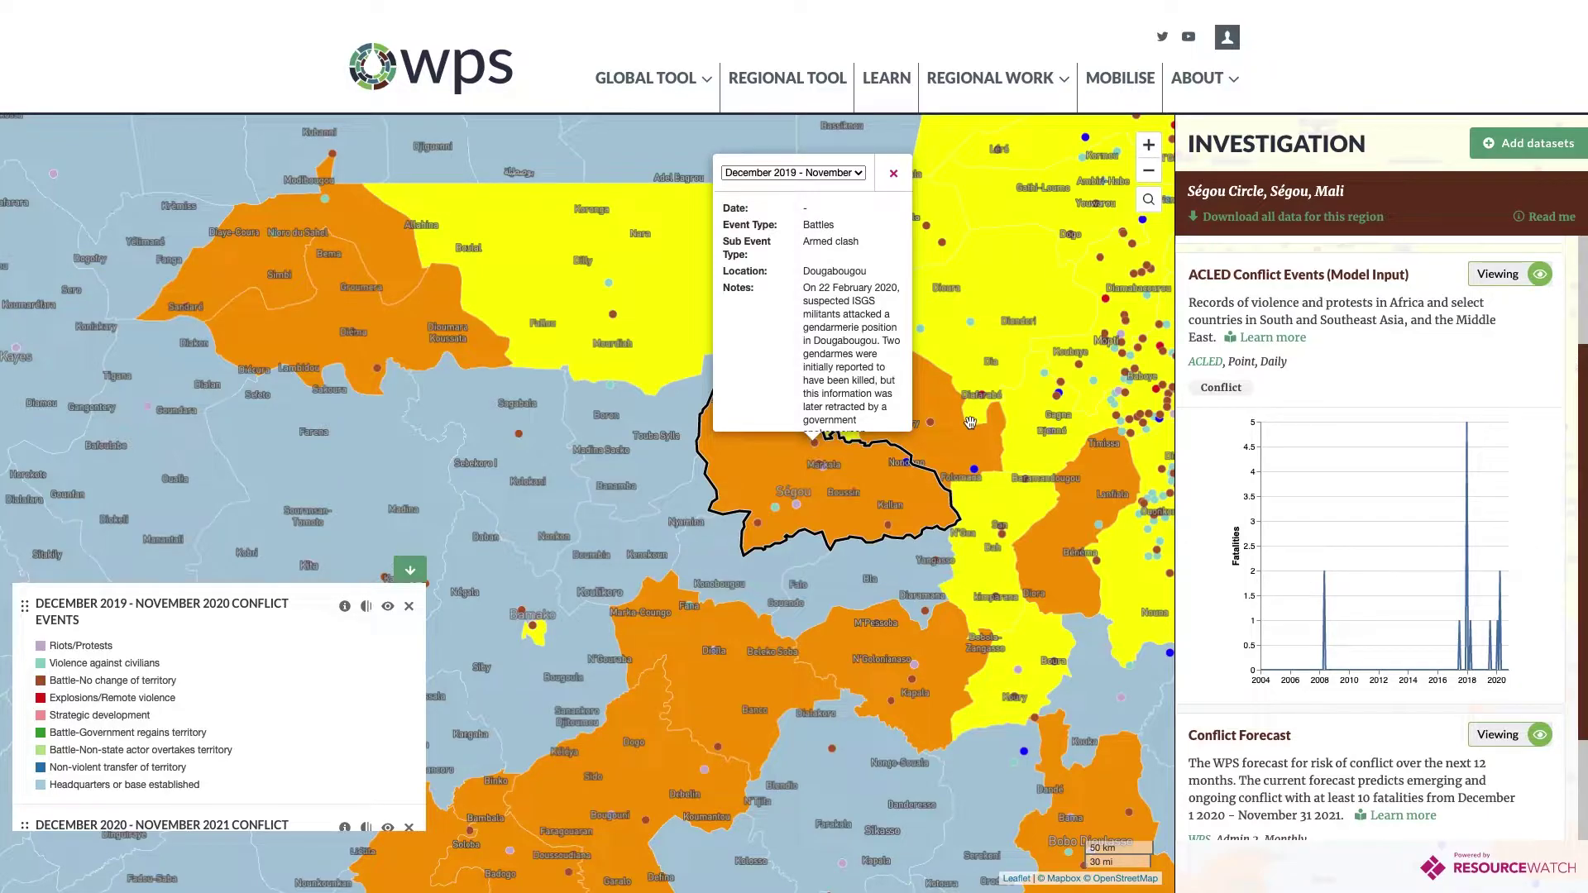
left_click(1527, 279)
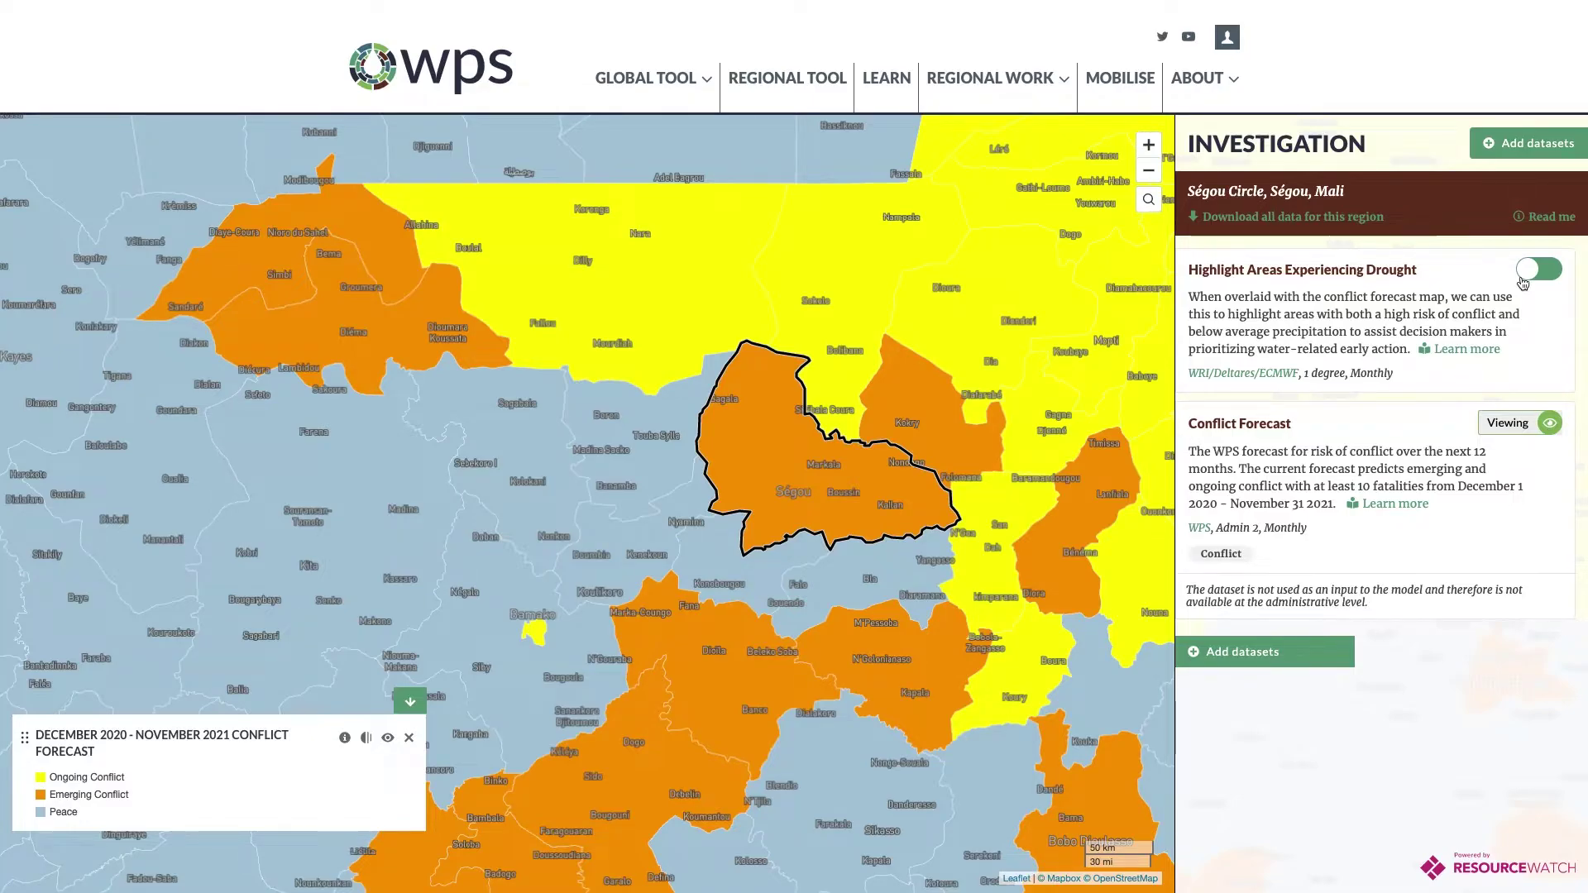
Overlay the Local Population Density dataset from the Community category, examine its map and chart for Ségou Circle, and remove it again.
left_click(1538, 149)
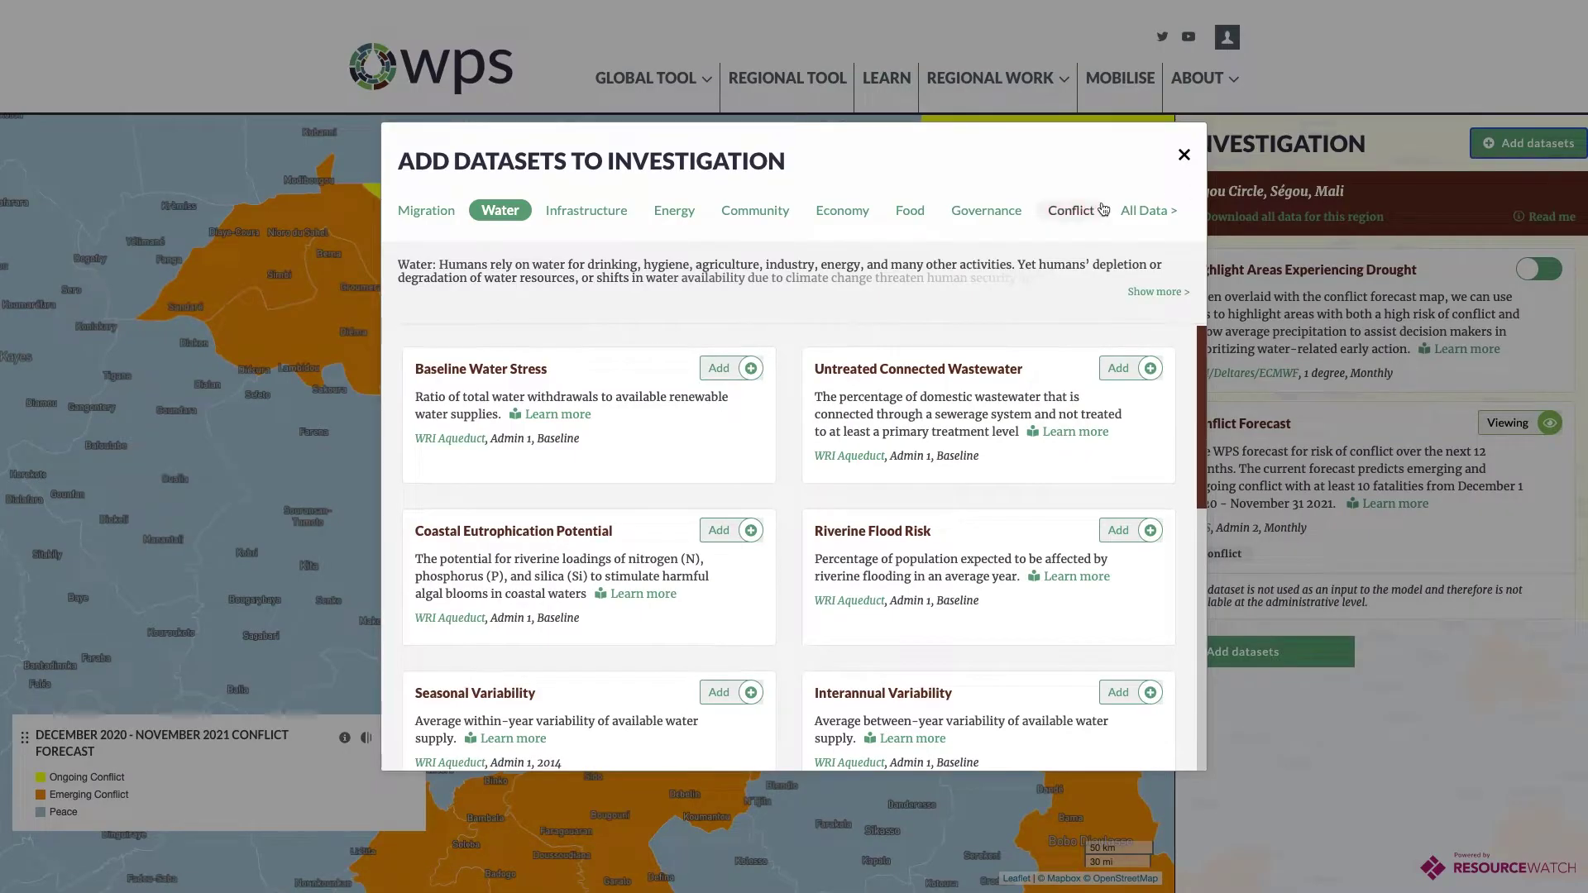
left_click(755, 211)
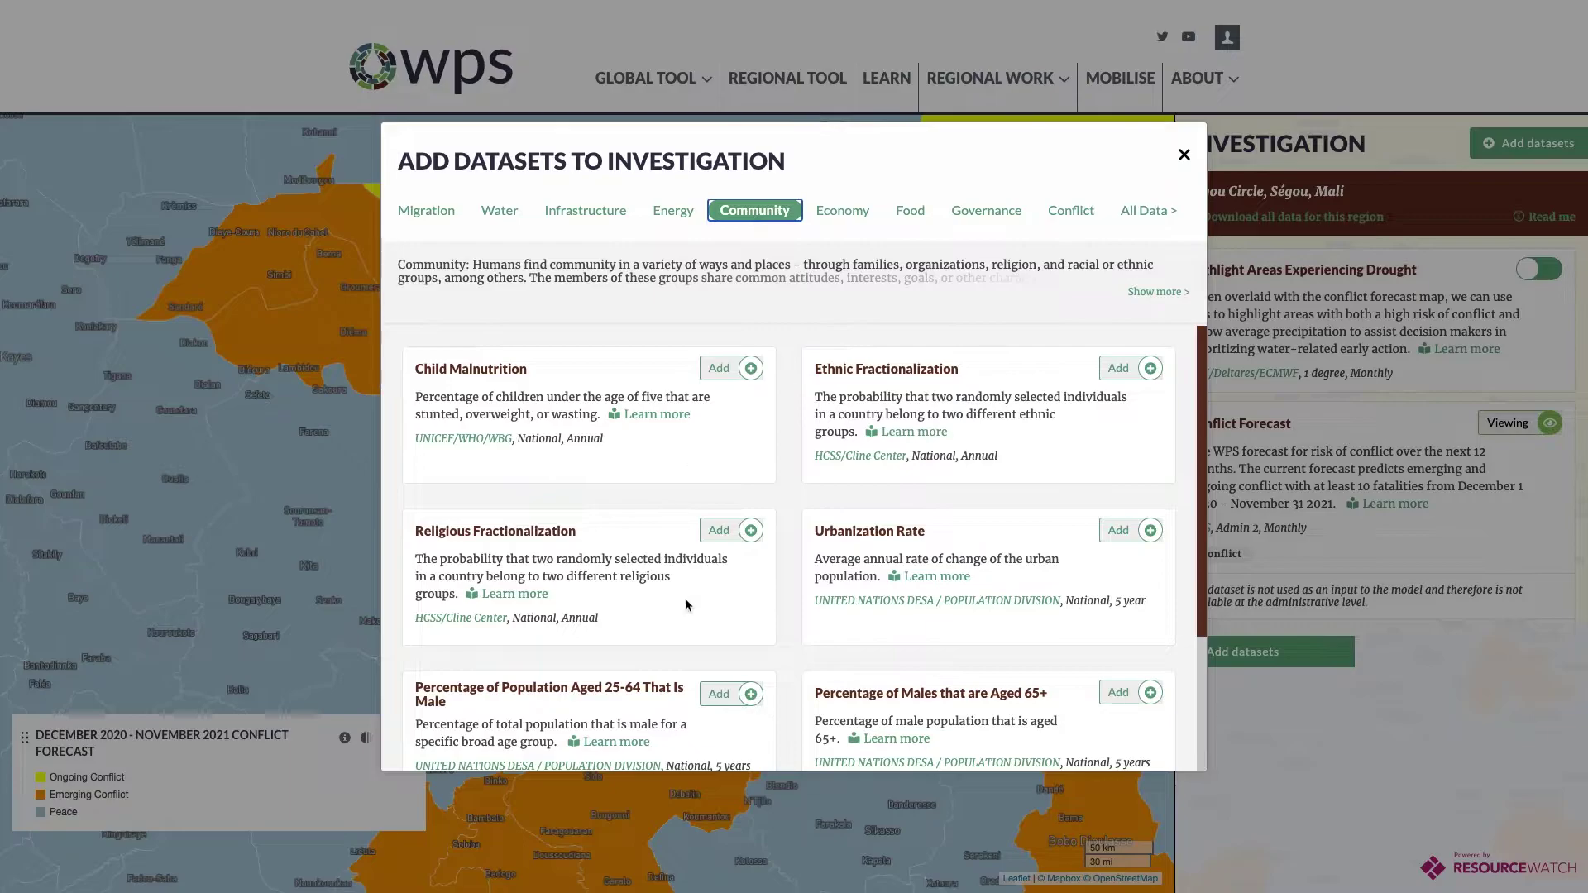
scroll(685, 598, "down", 1)
scroll(685, 599, "down", 2)
left_click(729, 650)
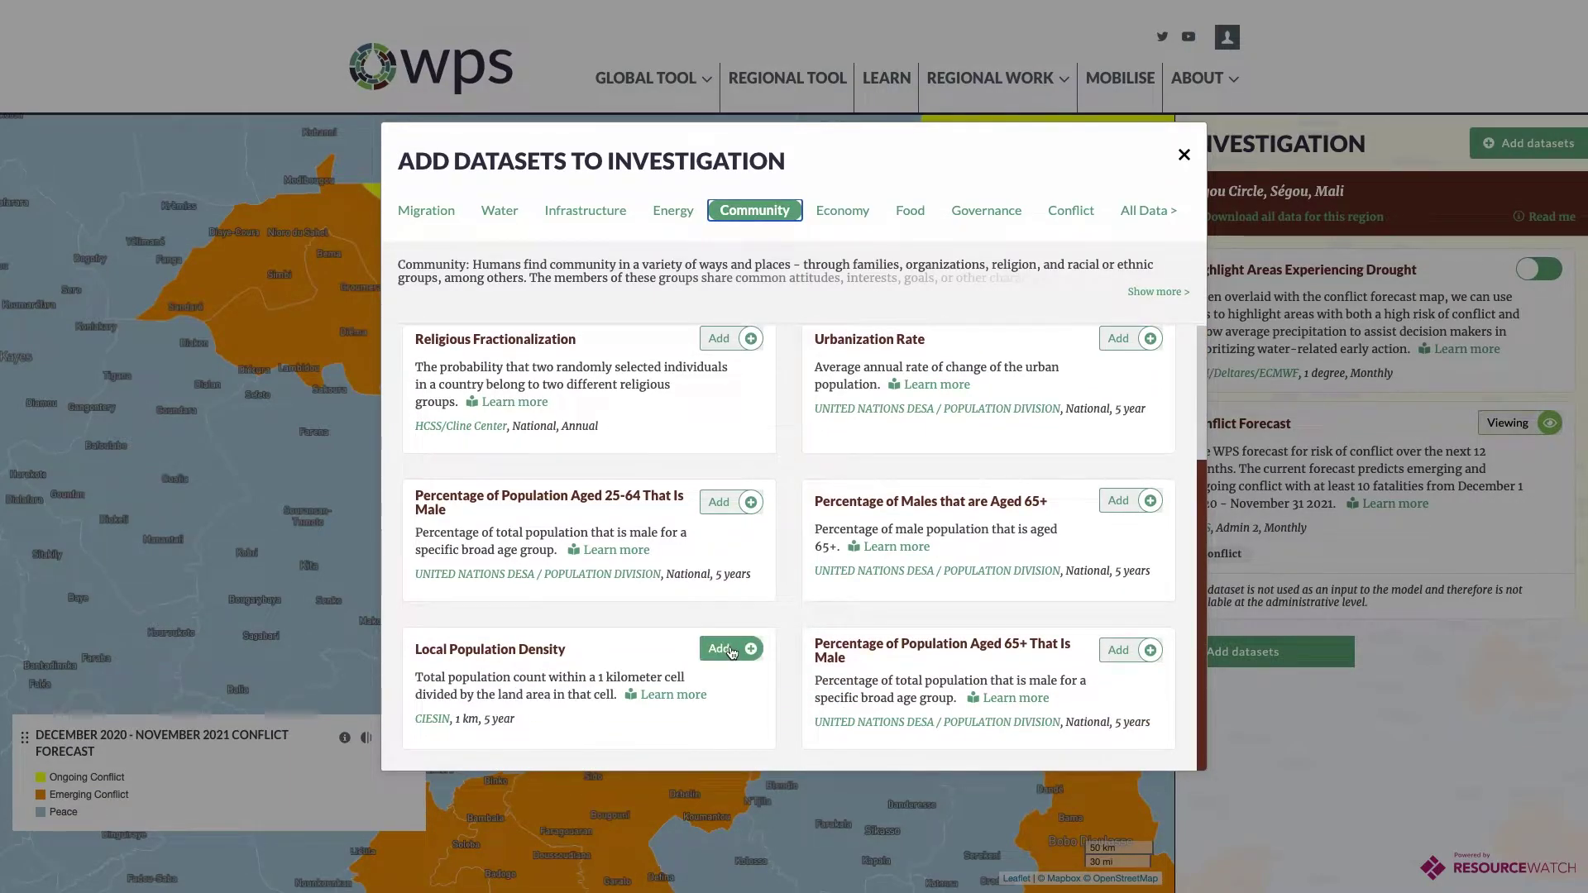
left_click(1185, 156)
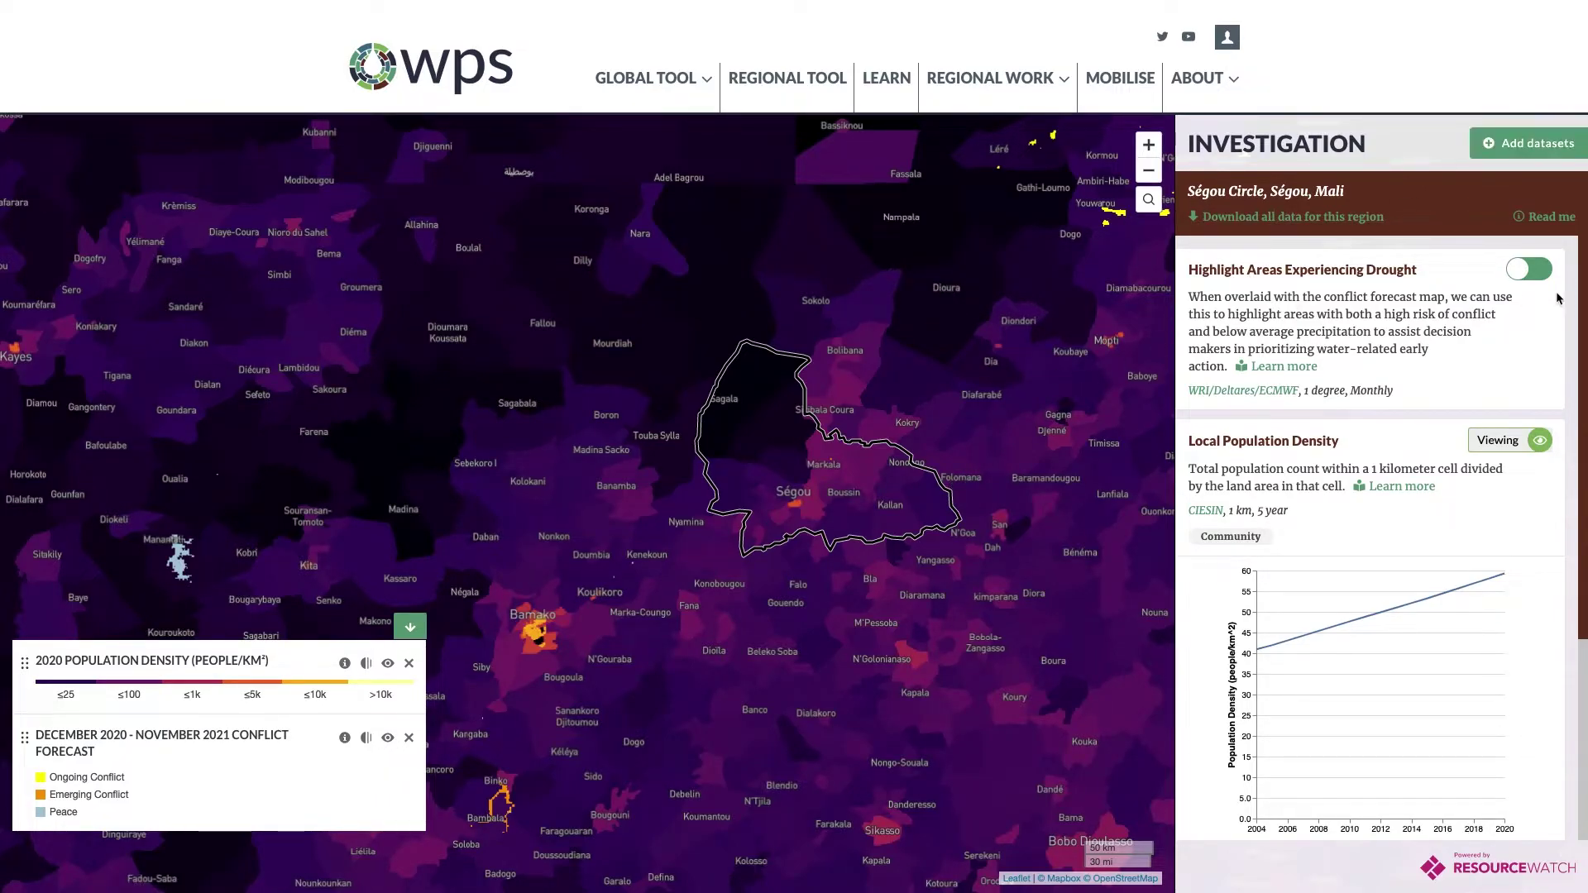
left_click(1526, 440)
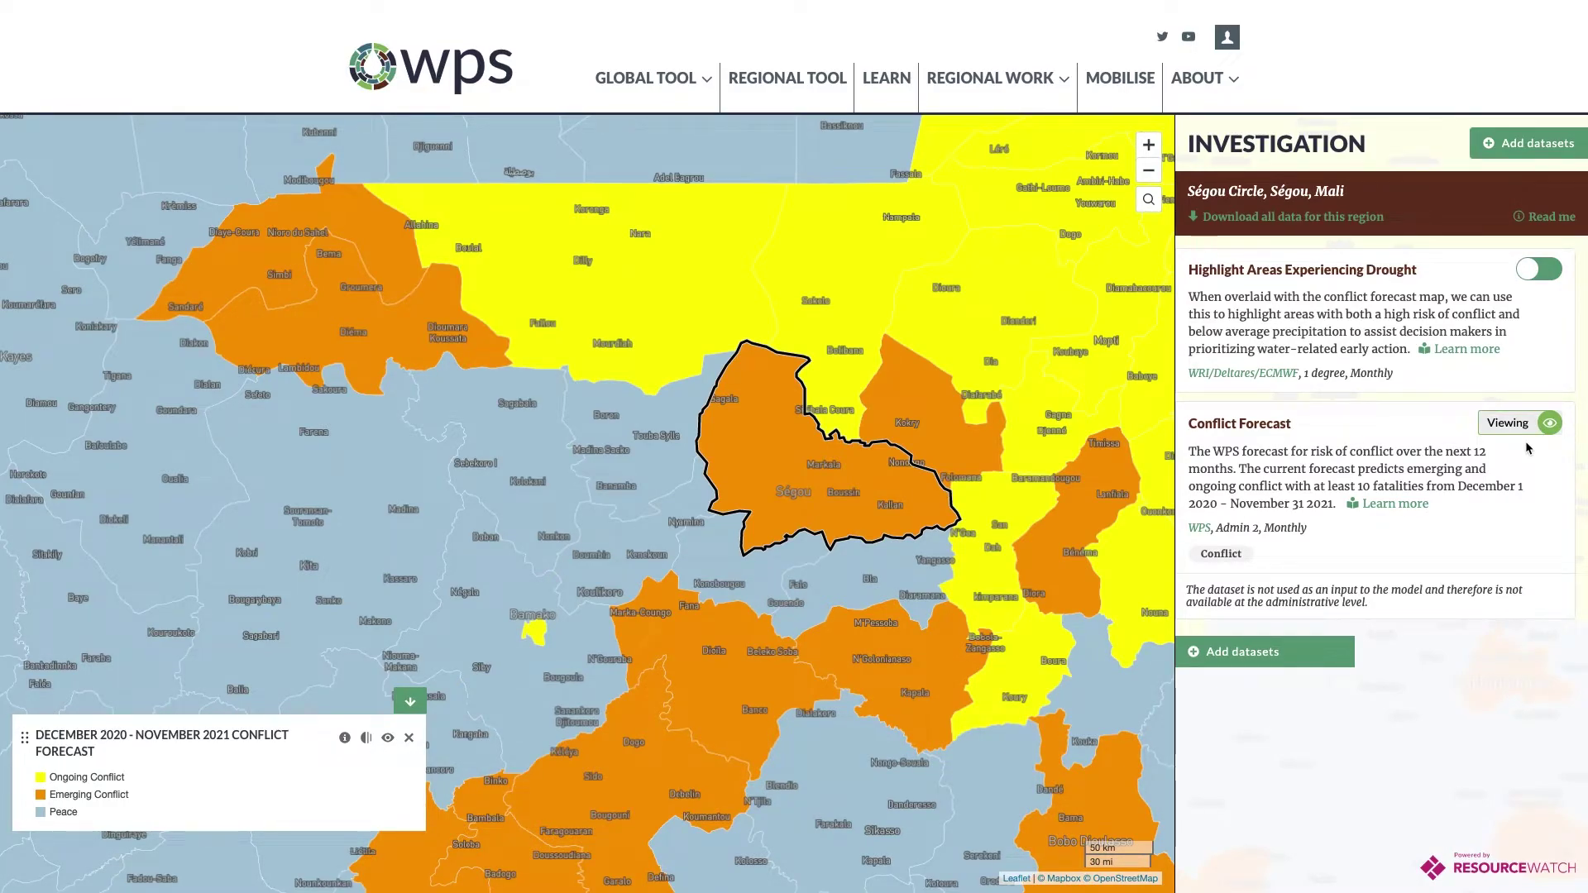
Add the Internally Displaced Persons dataset from the Migration category to the investigation.
left_click(1529, 143)
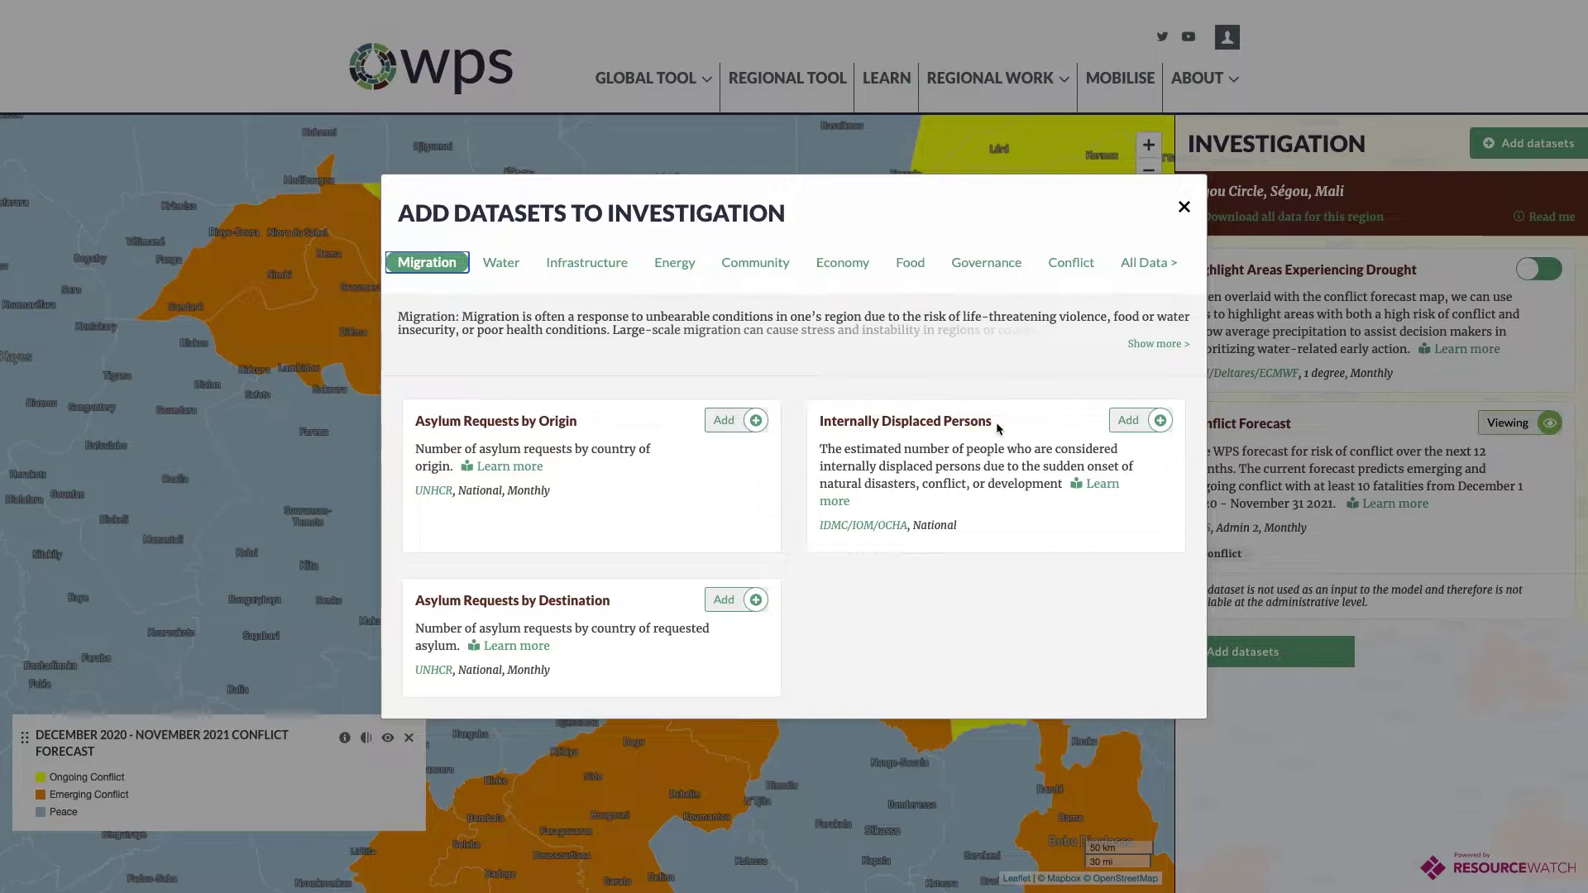
left_click(1133, 420)
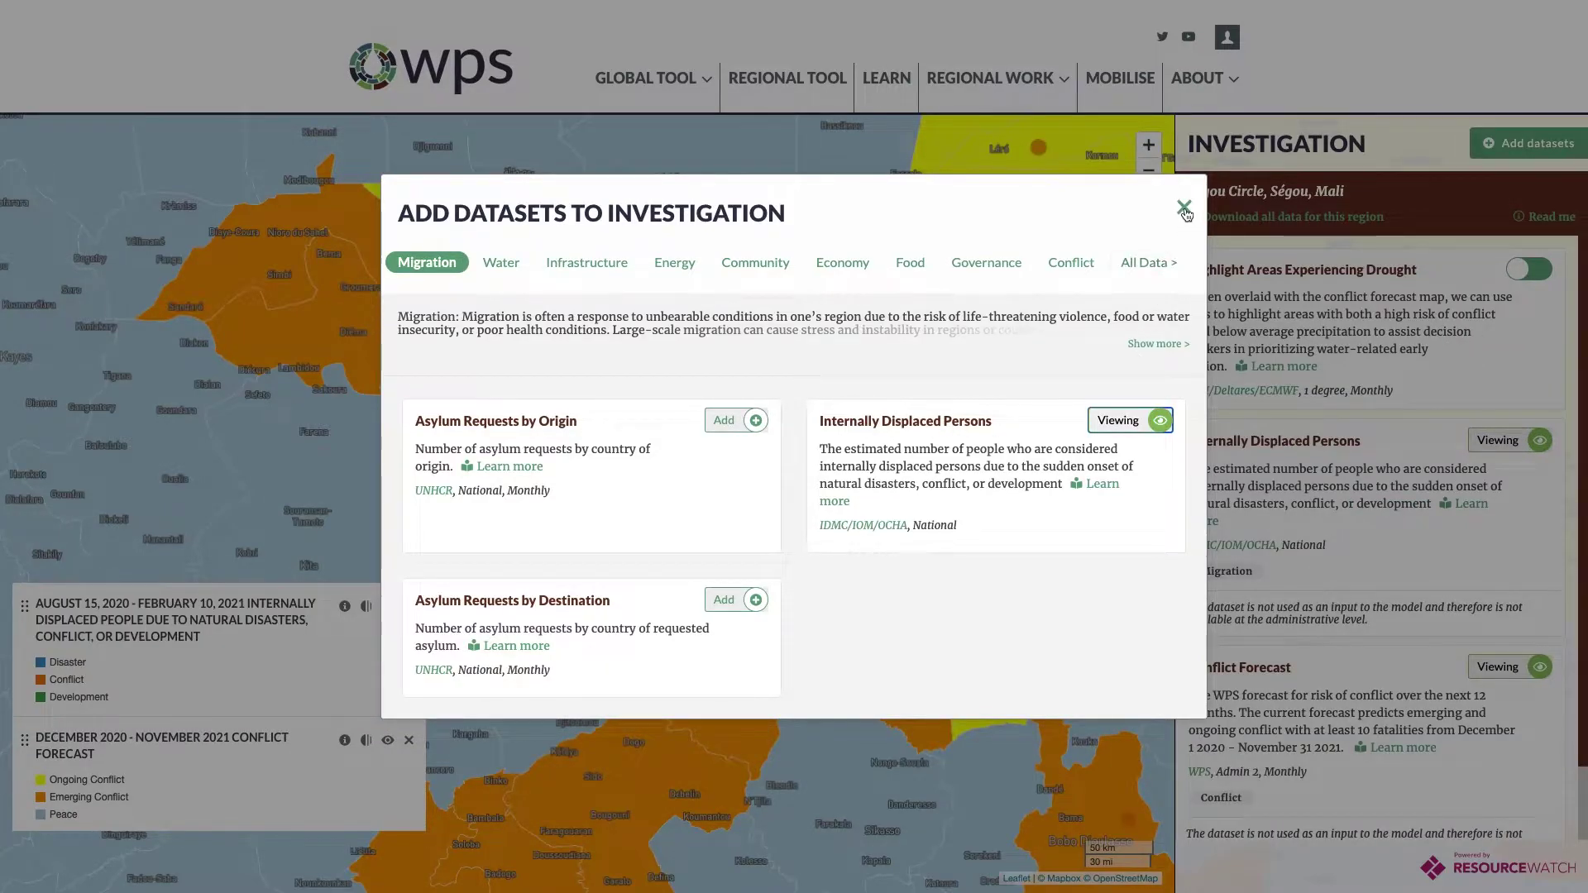
left_click(1185, 208)
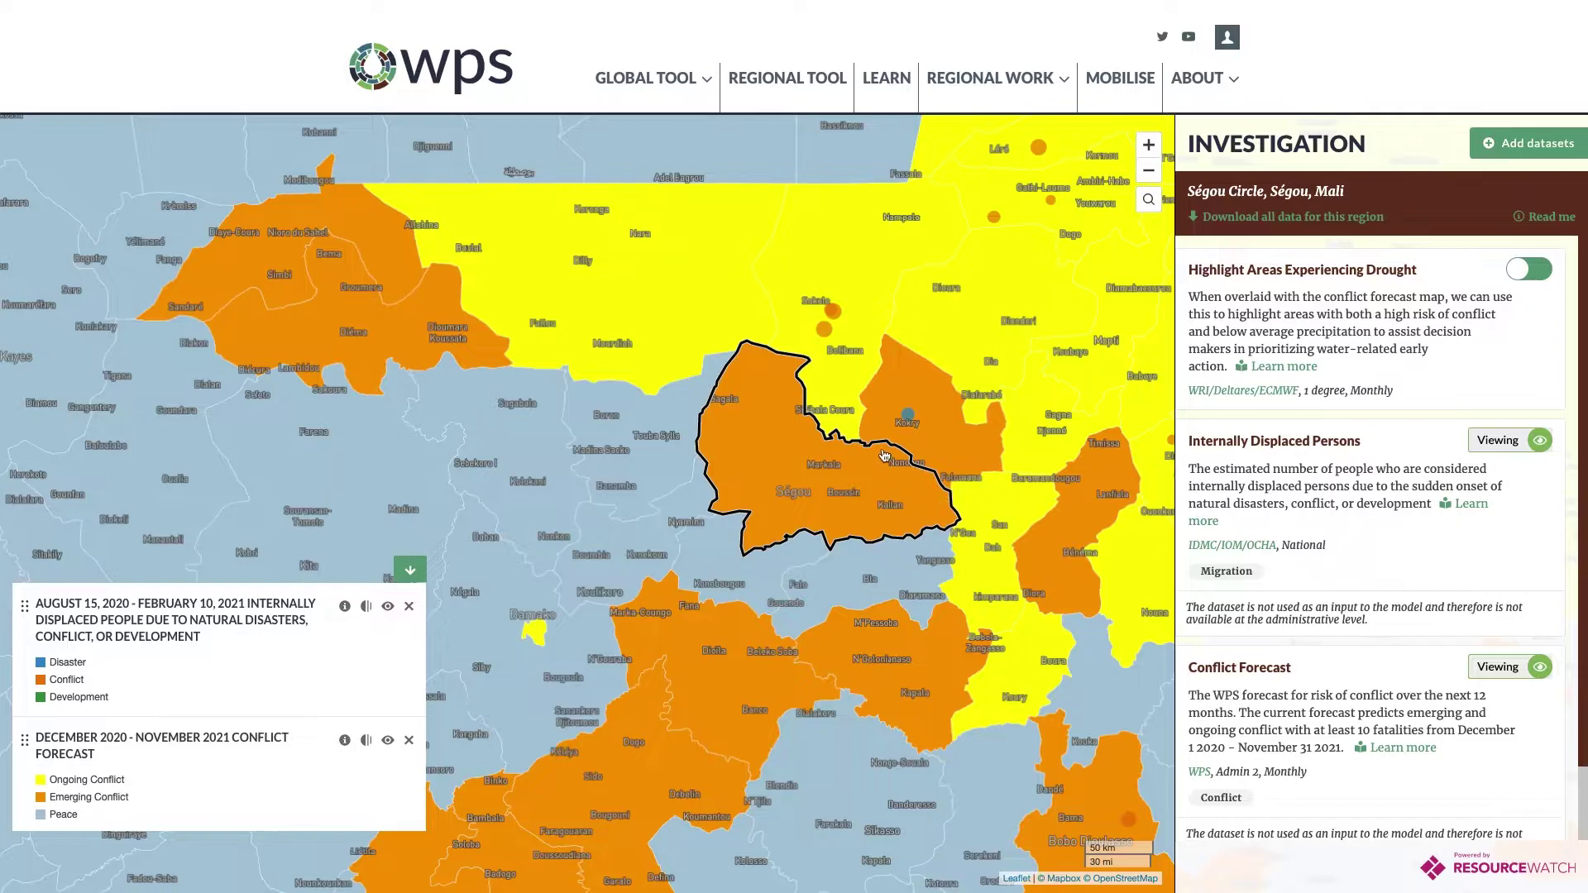
Inspect the disaster displacement marker in the region northeast of Ségou Circle, and remove the Internally Displaced Persons dataset.
left_click(907, 417)
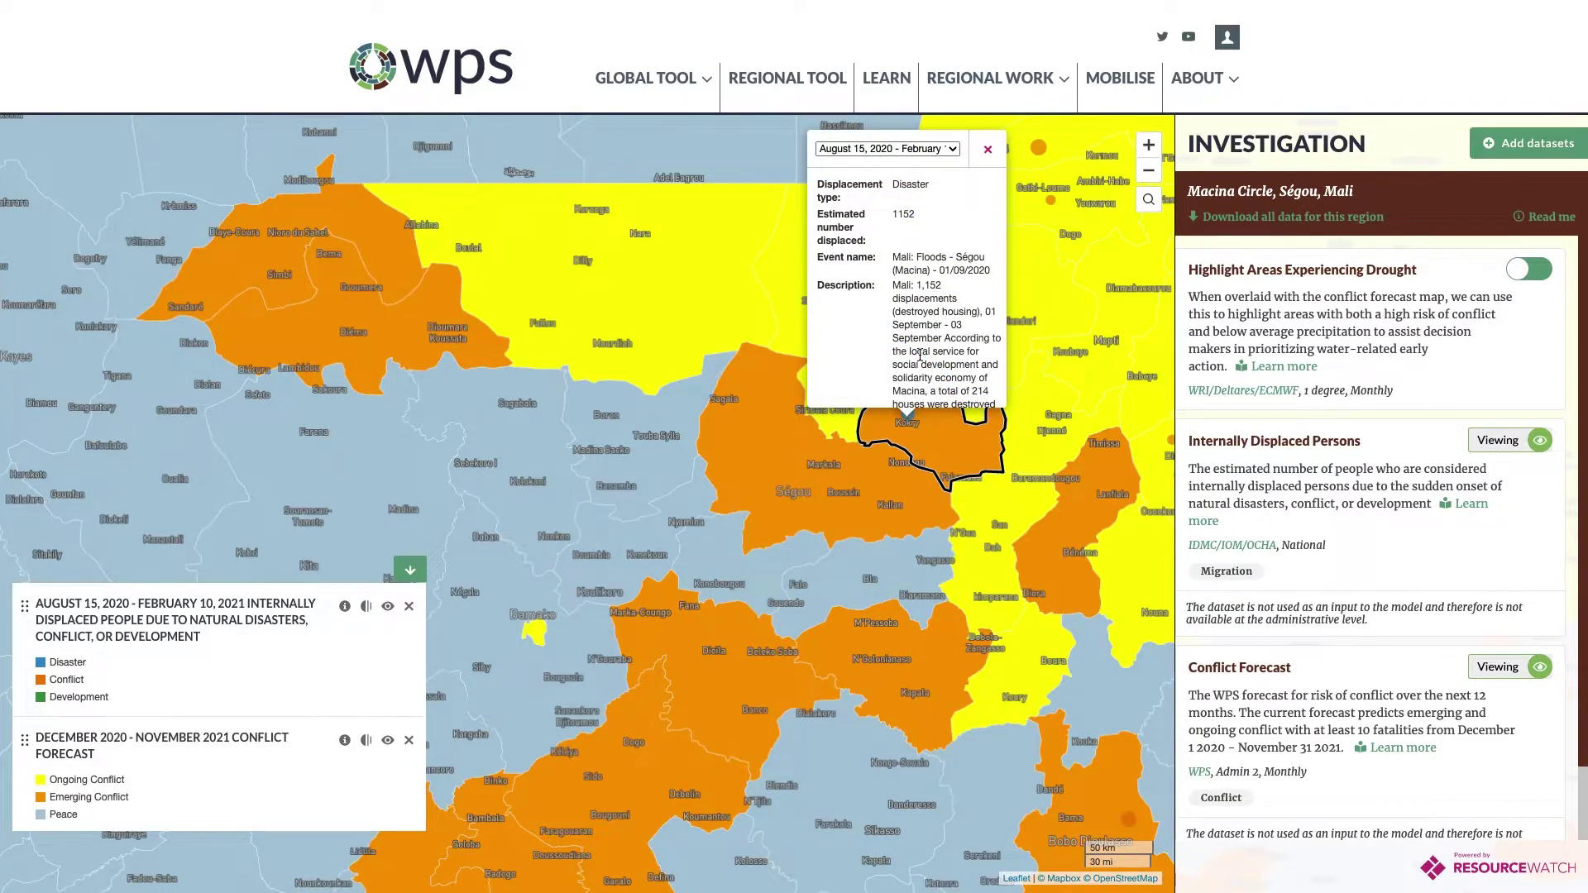
left_click(988, 149)
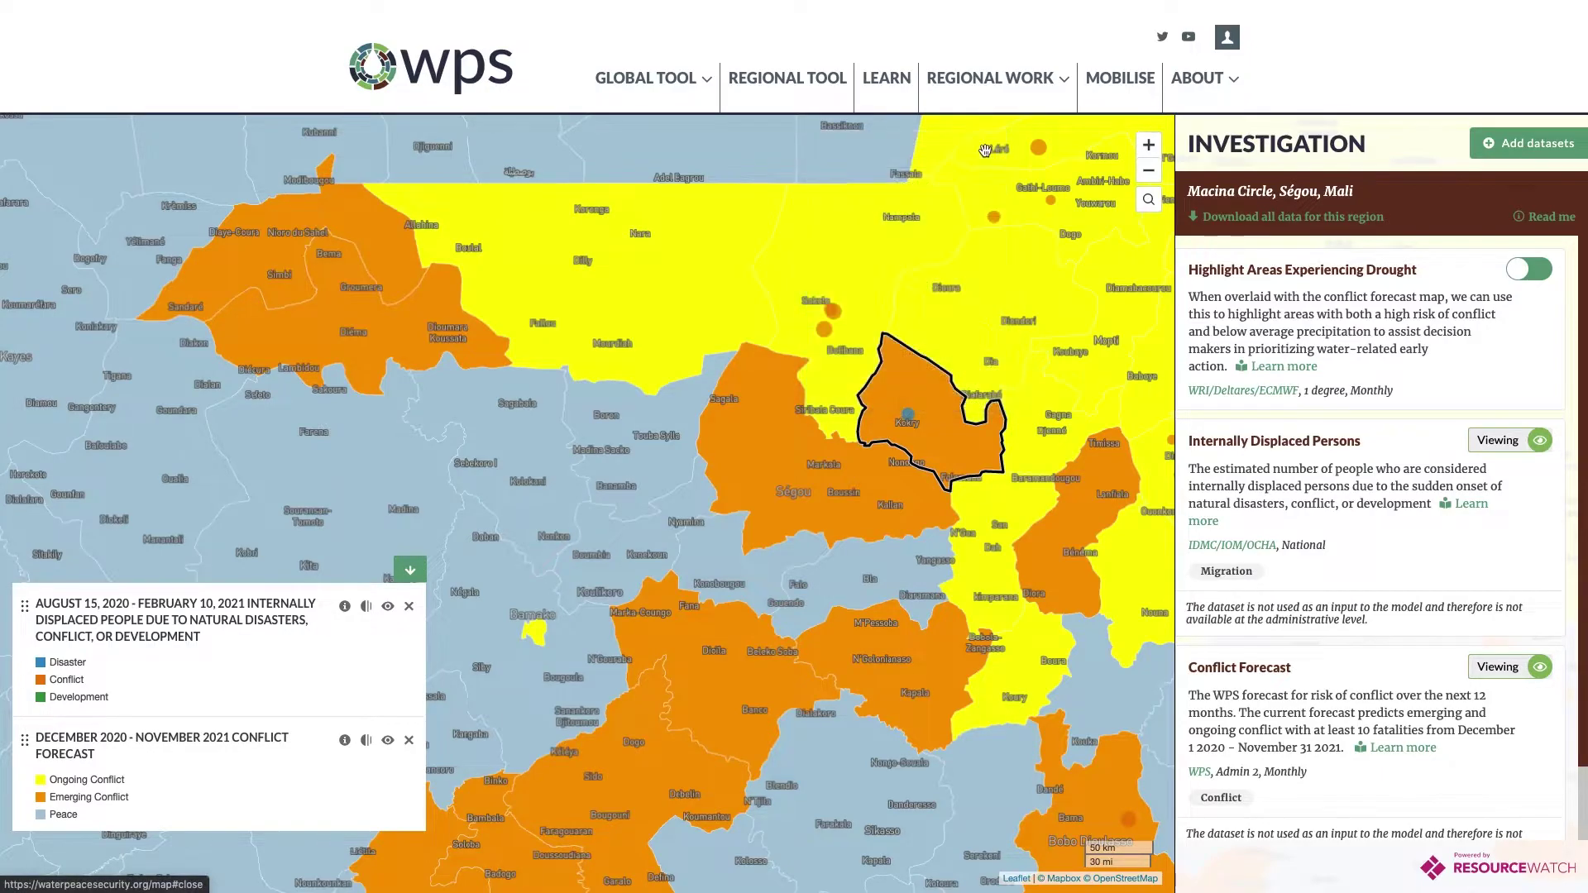
left_click(1503, 442)
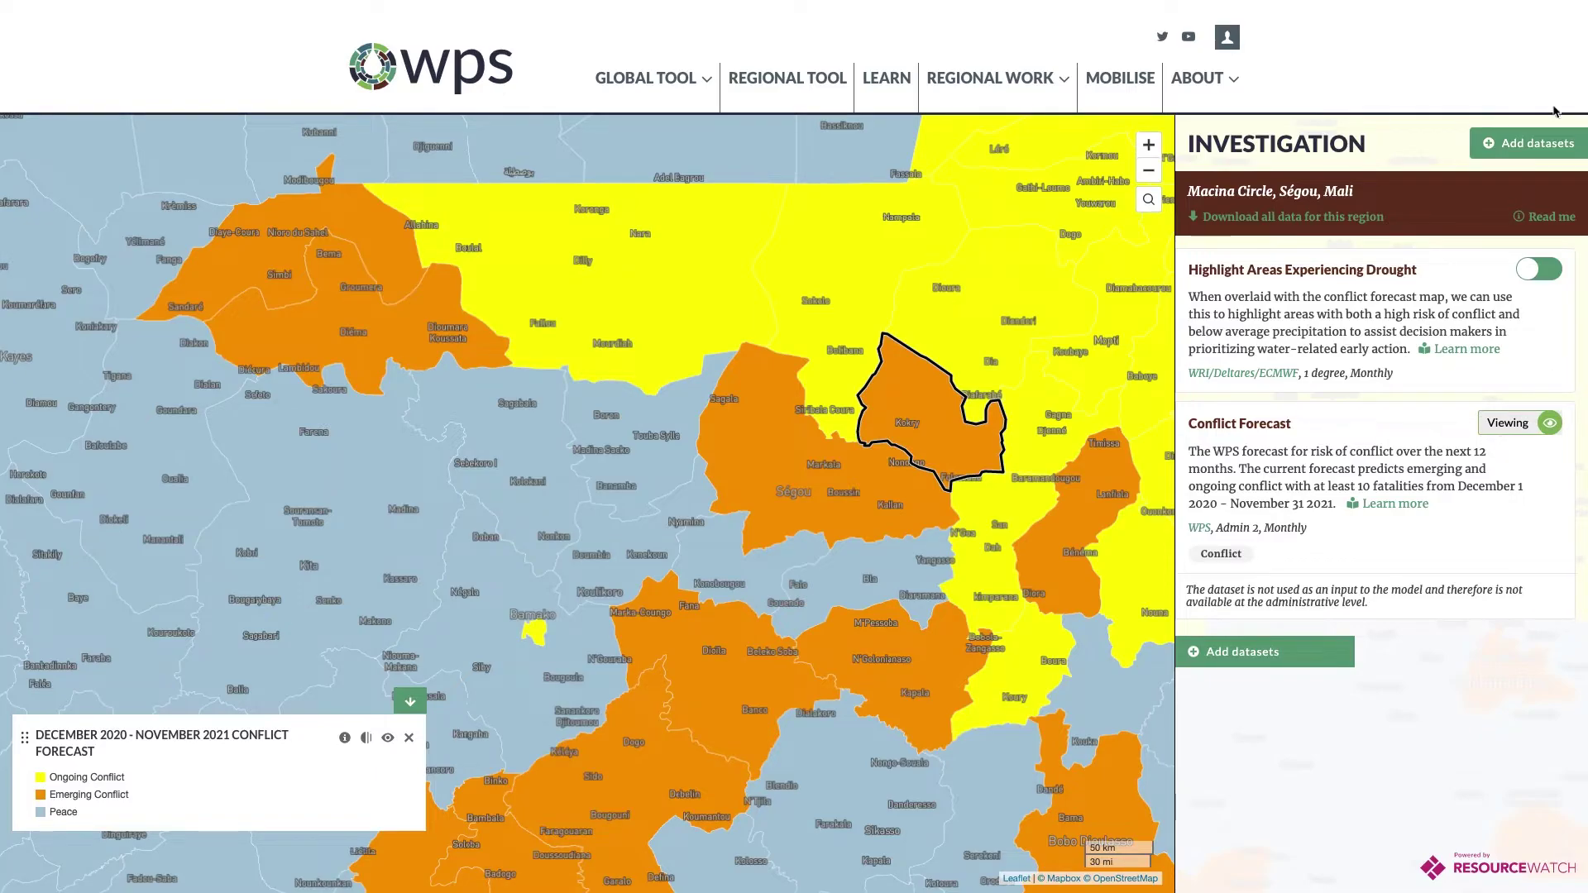
Add the Dams dataset from the Infrastructure category to the investigation and return to the map.
left_click(1538, 144)
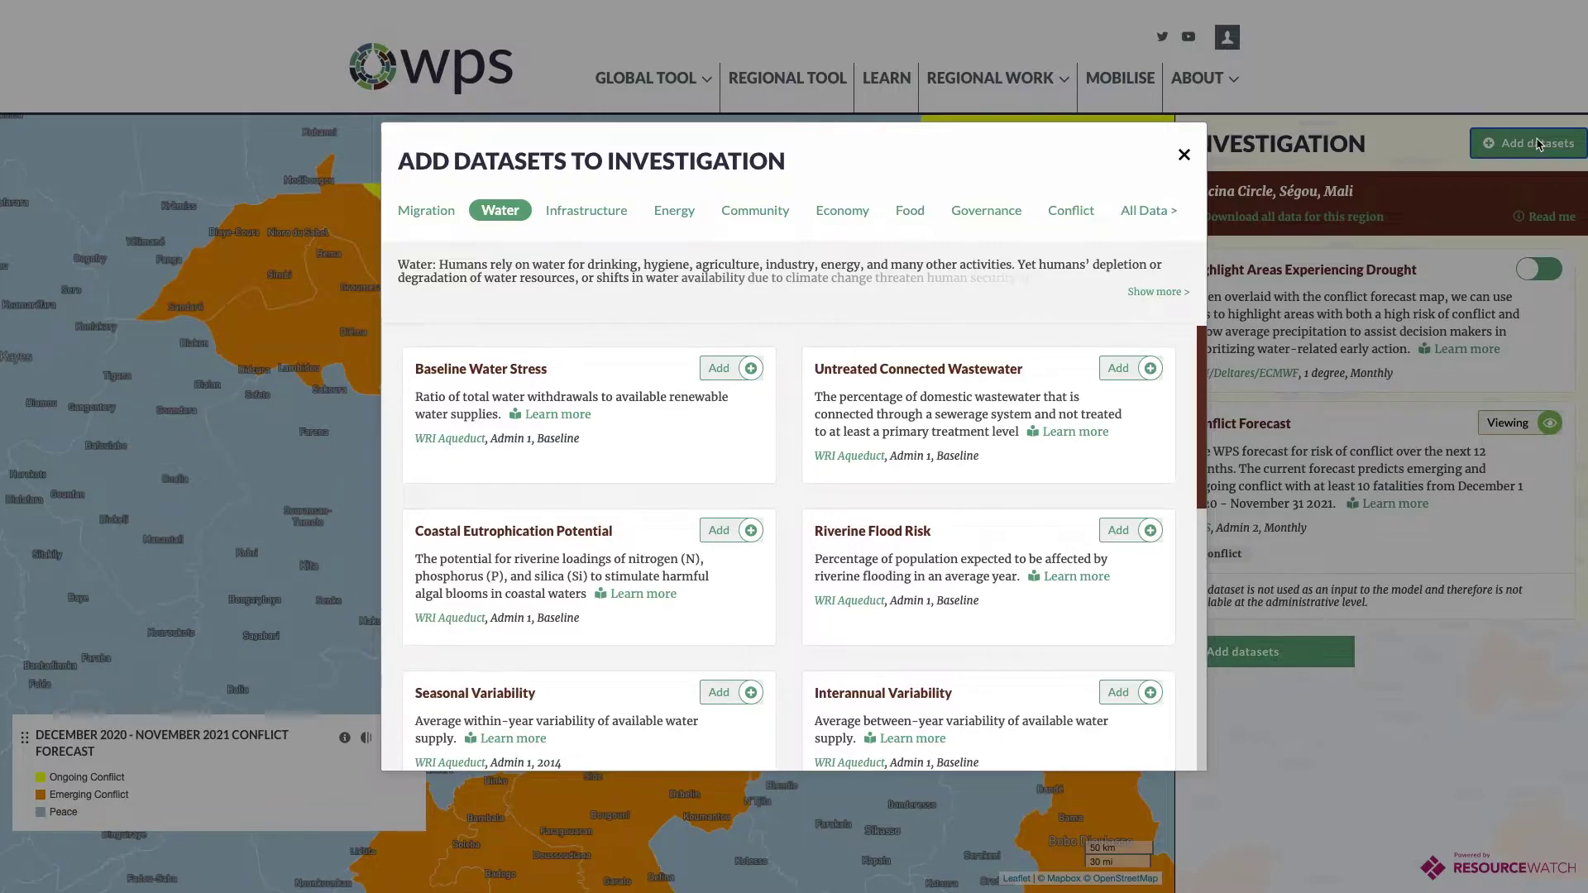
left_click(597, 214)
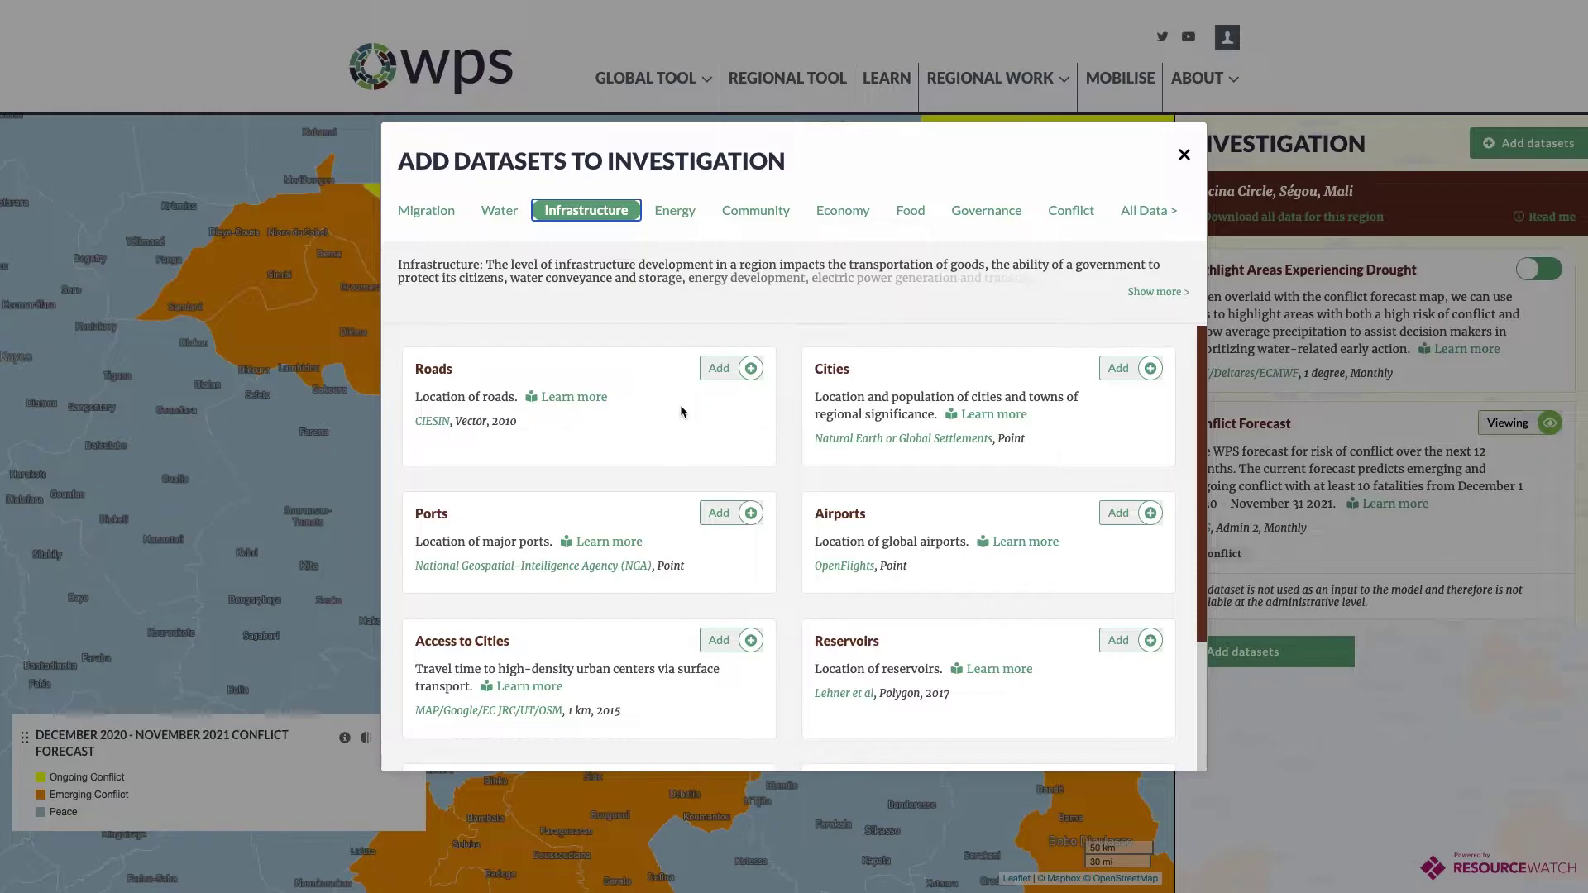
scroll(677, 467, "down", 2)
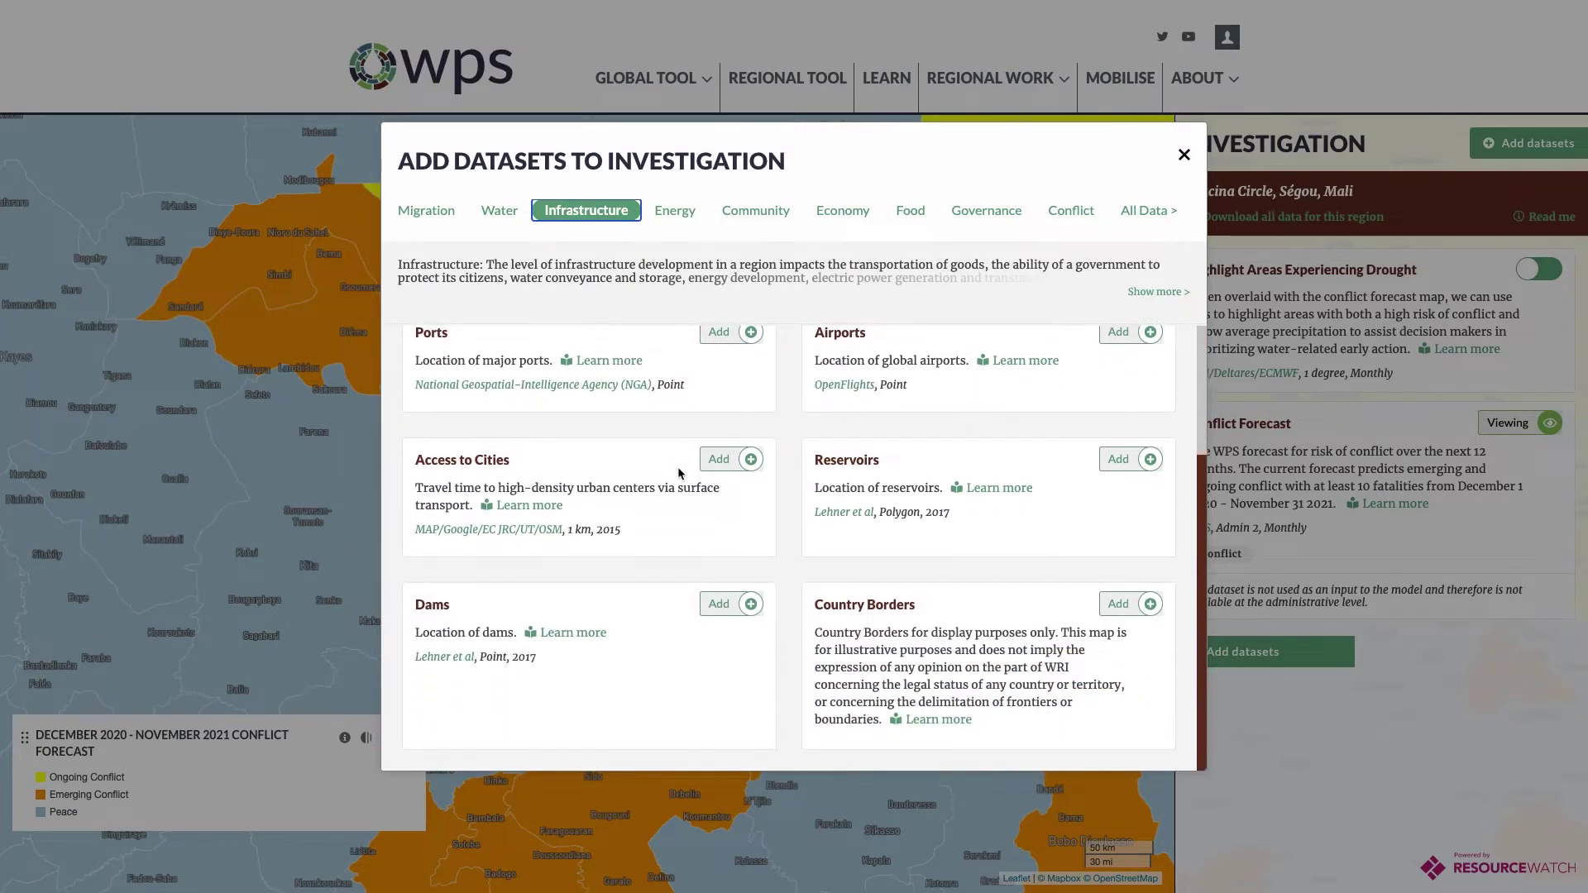
left_click(734, 605)
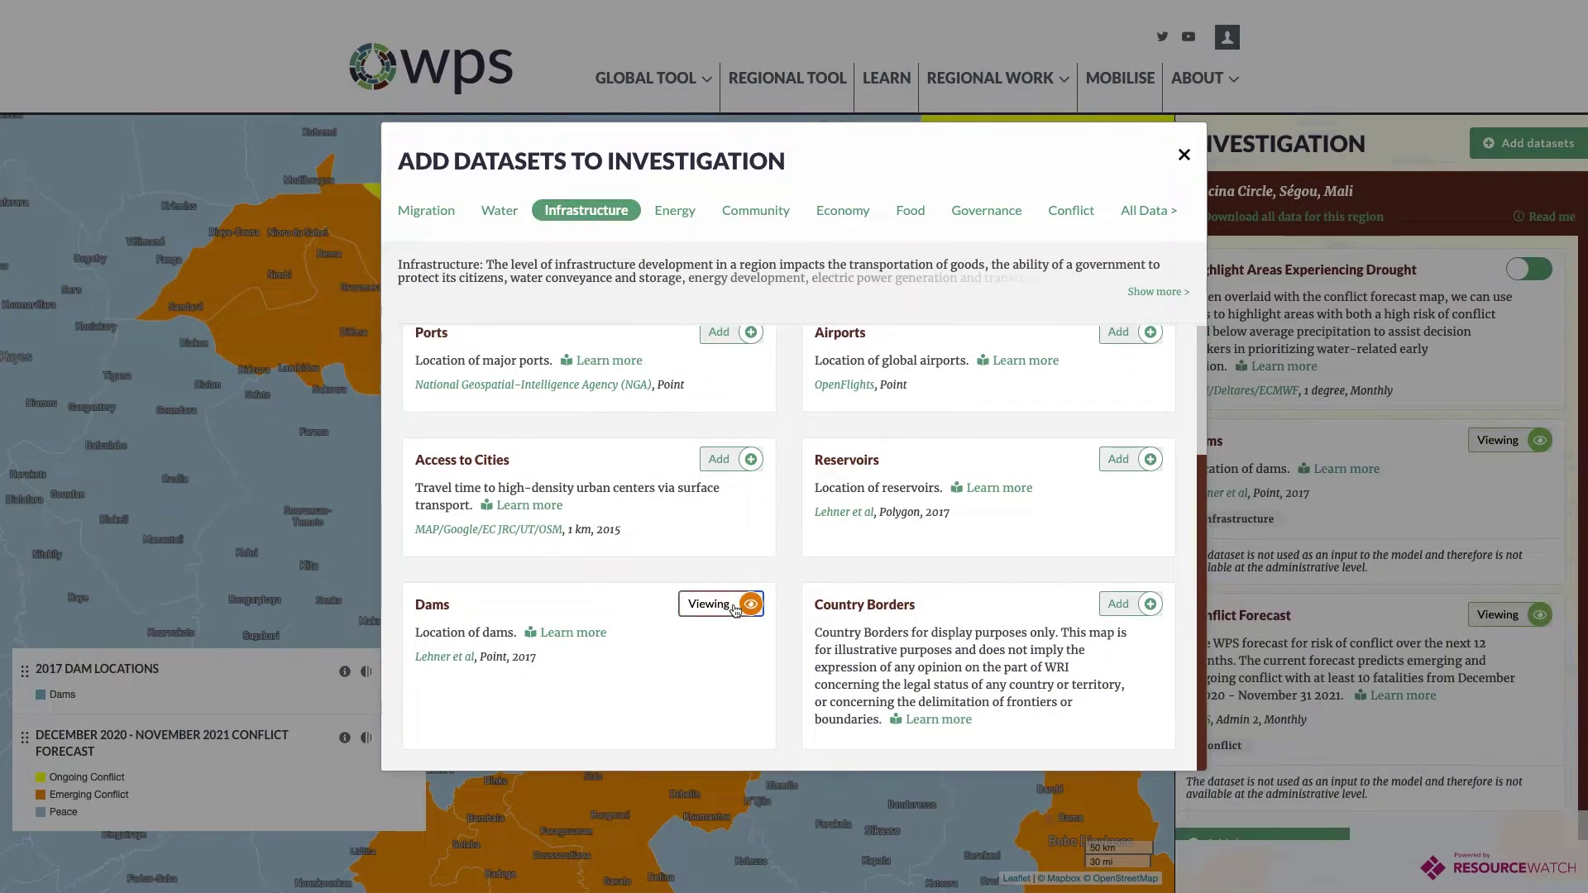
left_click(1183, 155)
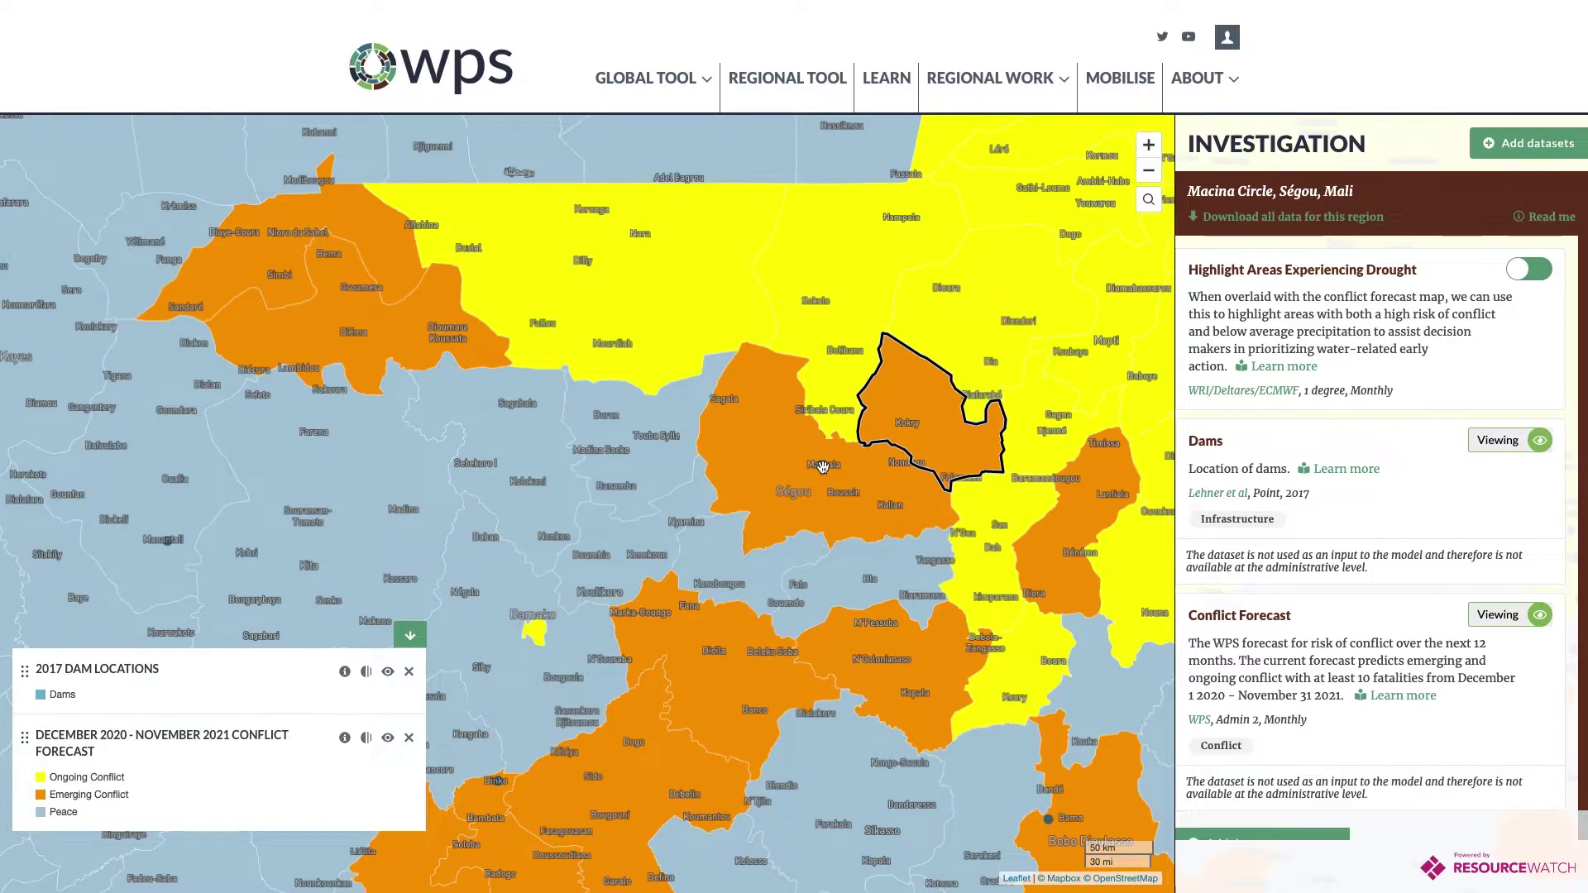
Add the 24-month SPI Anomaly (Long-term) dataset from the Water category and examine the low point in its Macina Circle chart.
left_click(1509, 146)
scroll(821, 649, "down", 2)
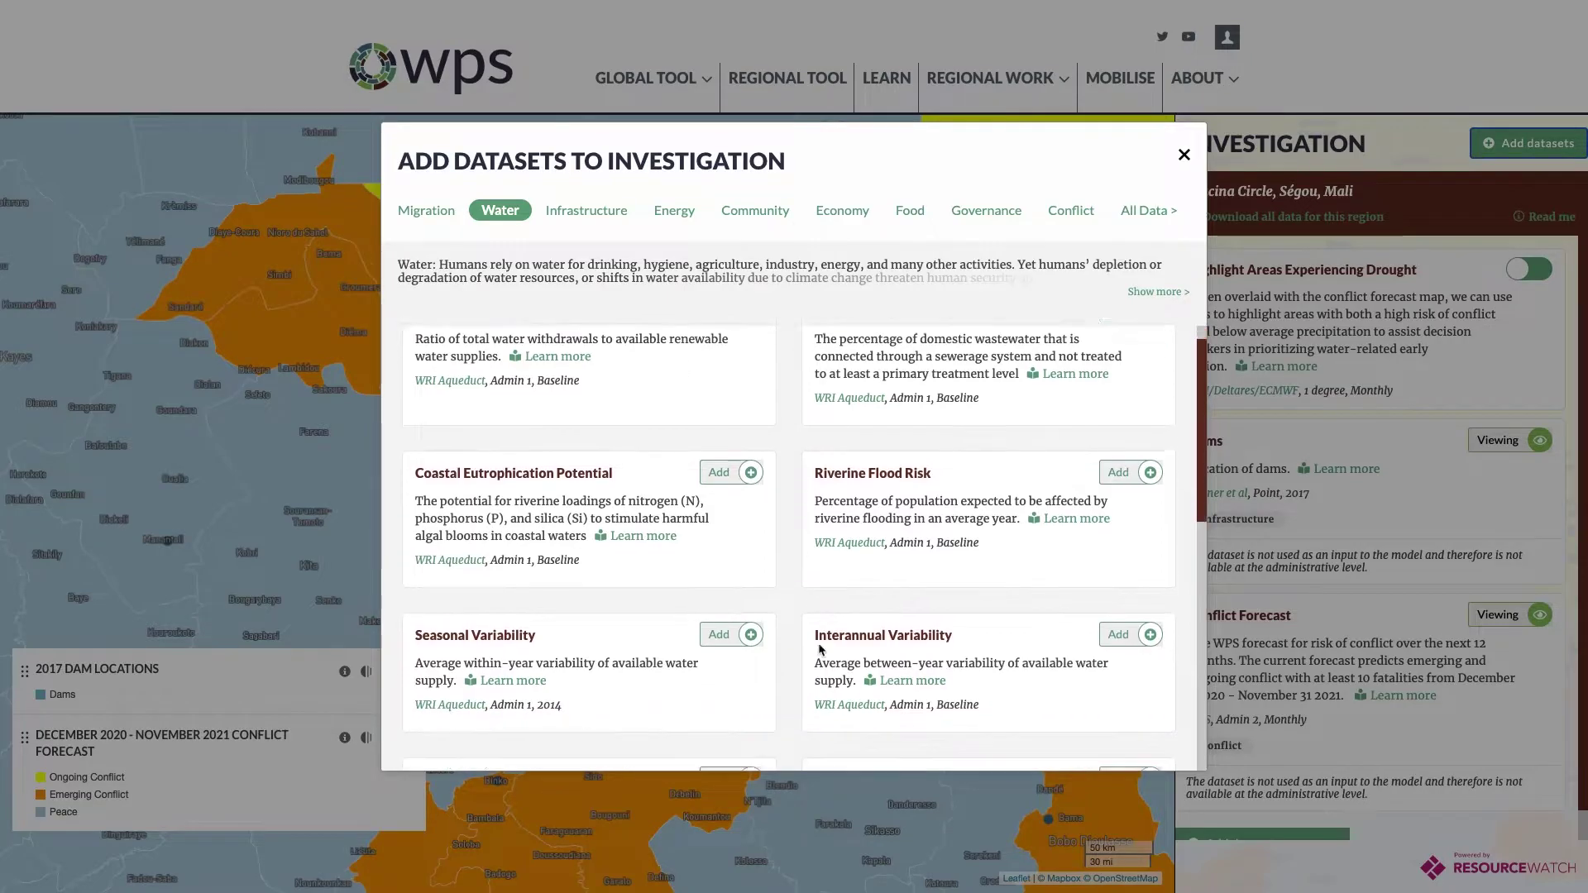
scroll(821, 649, "down", 5)
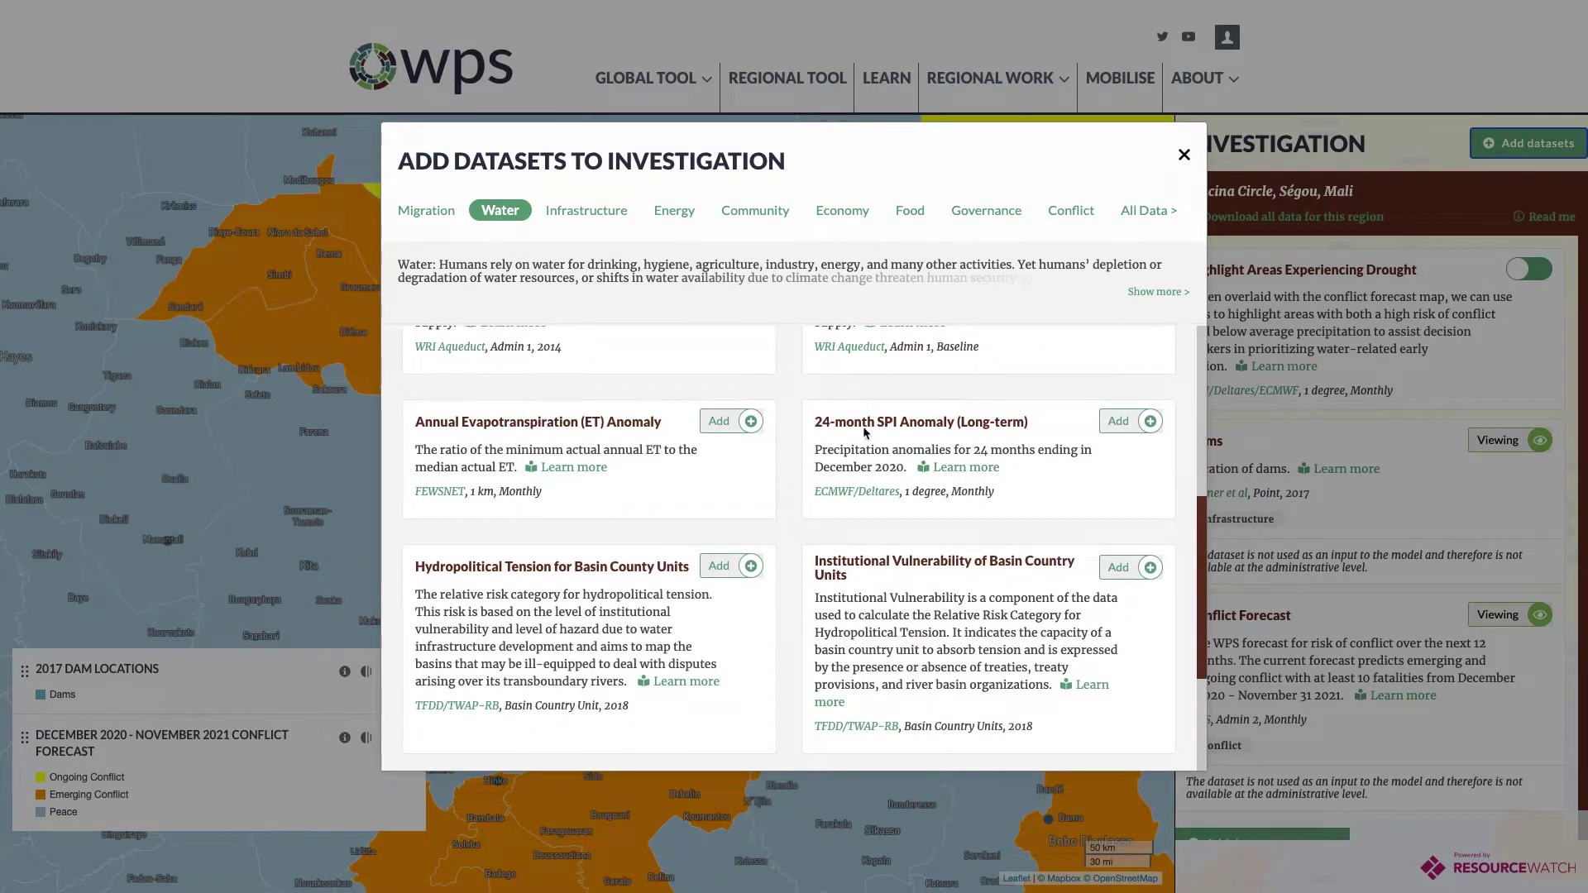
left_click(1126, 422)
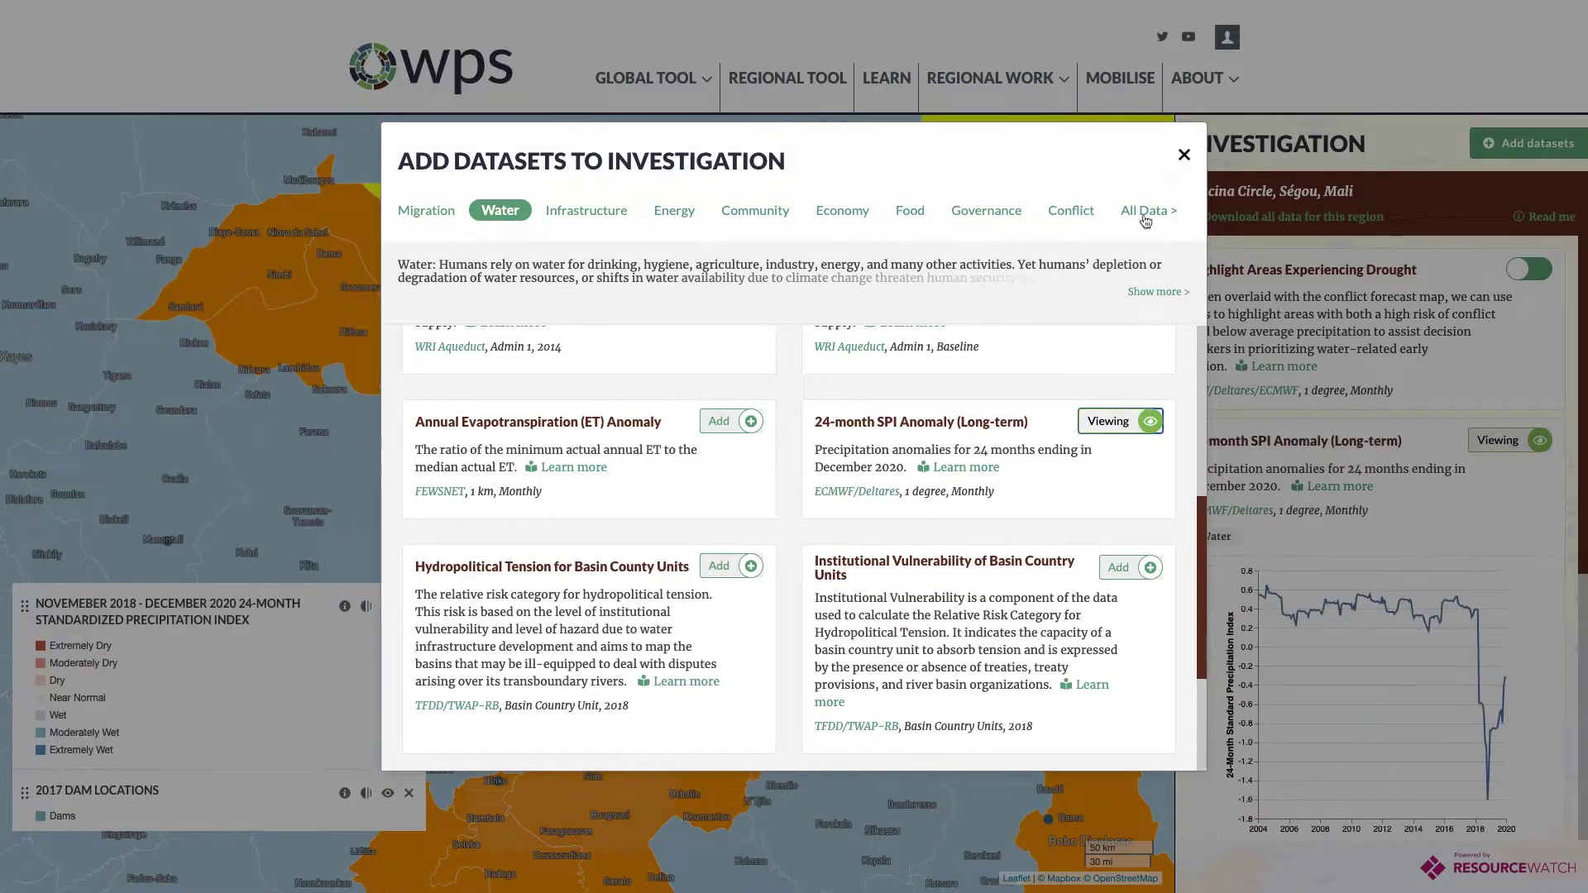
left_click(1183, 154)
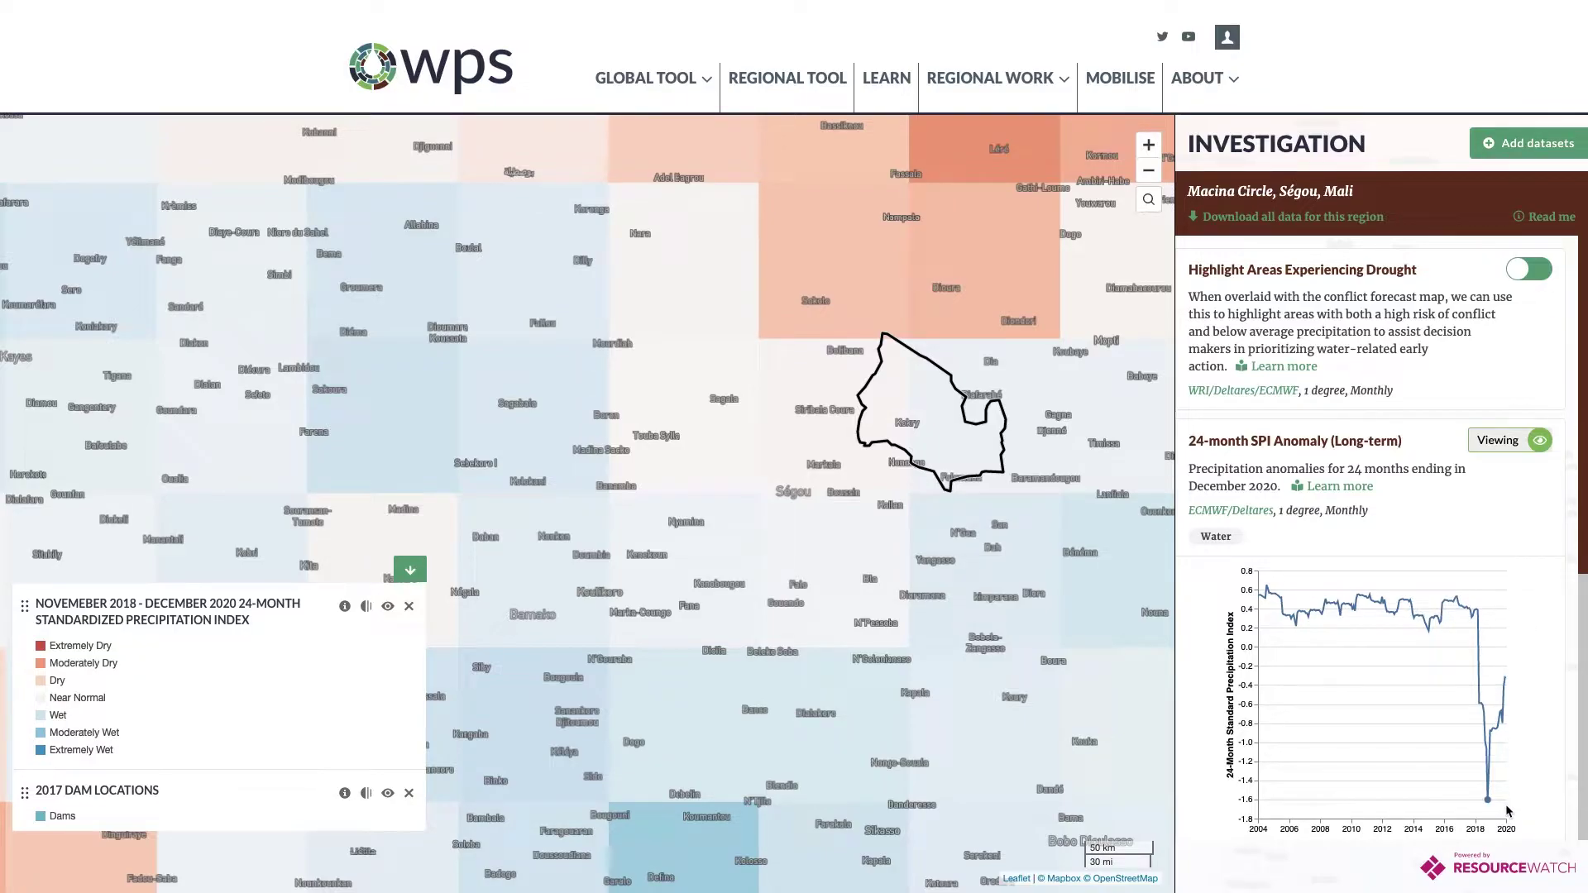
mouse_move(1507, 806)
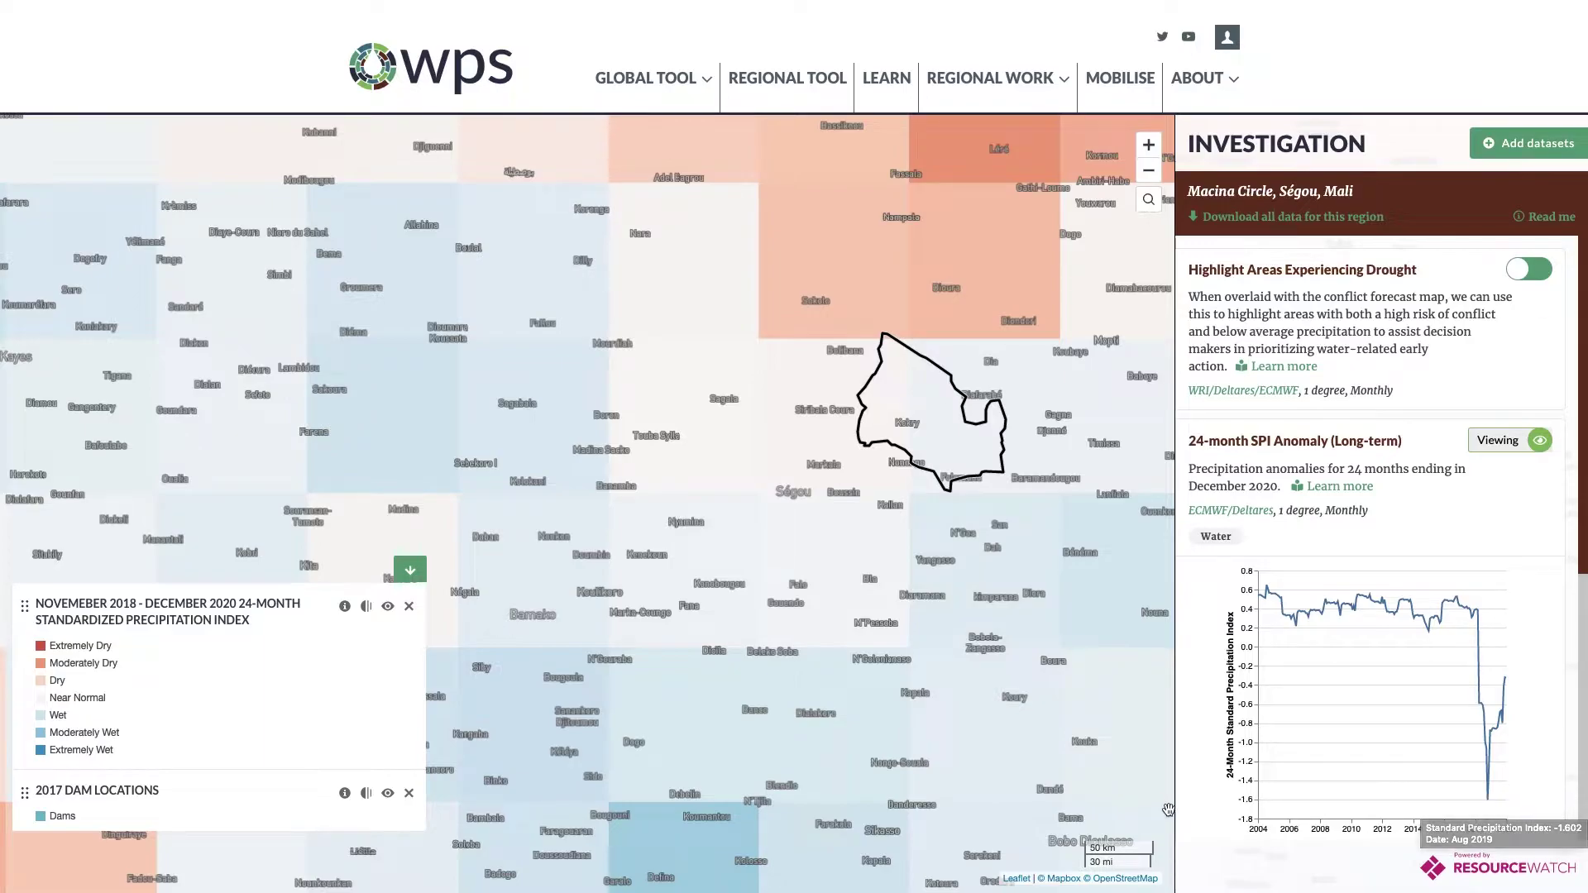